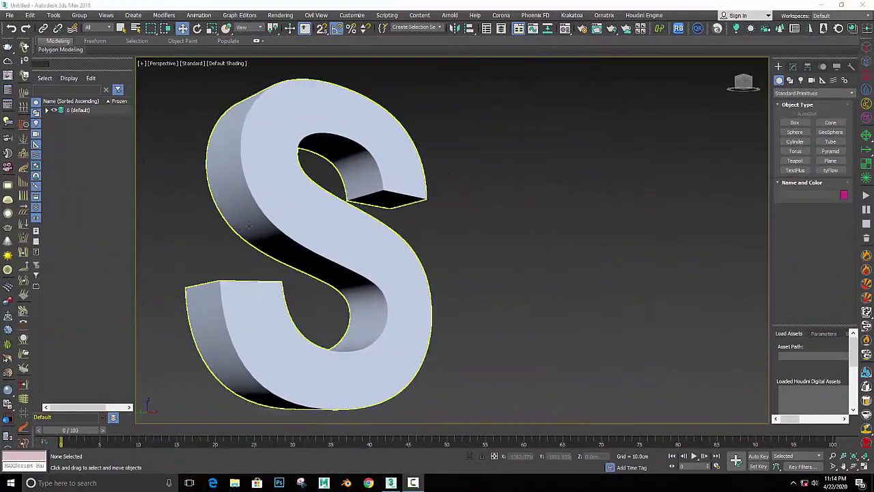
- Orbit the Perspective view, turn on Edged Faces, and select the S text object
{"action": "middle_click_drag", "start_coordinate": [527, 263], "coordinate": [363, 331], "text": "alt"}
{"action": "key", "text": "F4"}
{"action": "left_click", "coordinate": [362, 369]}
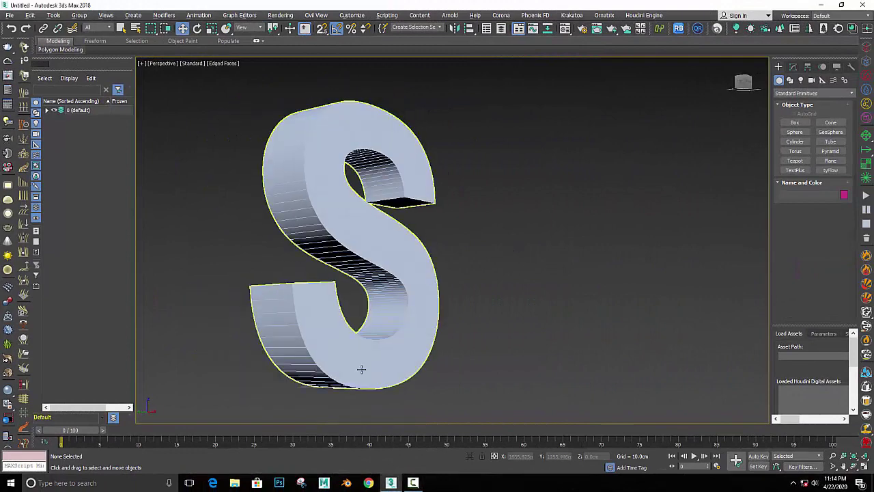
- Place a tyFlow001 object in the viewport and open its flow editor
{"action": "left_click", "coordinate": [830, 170]}
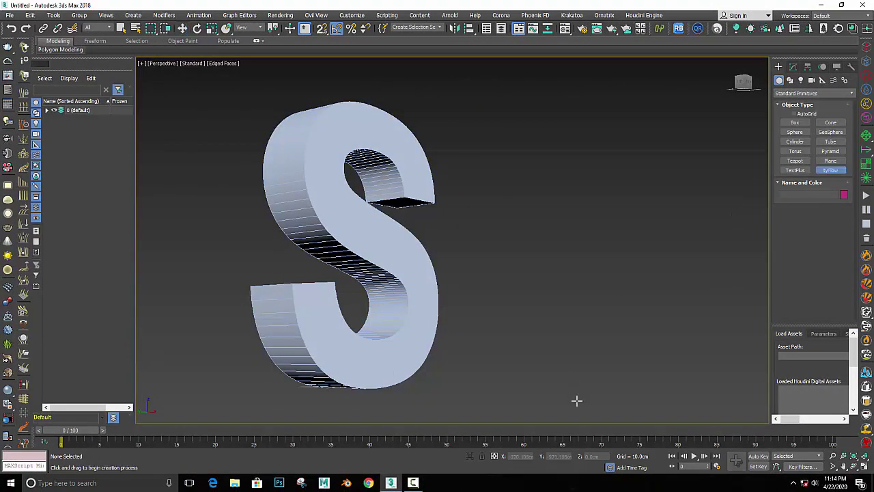
{"action": "left_click", "coordinate": [587, 394]}
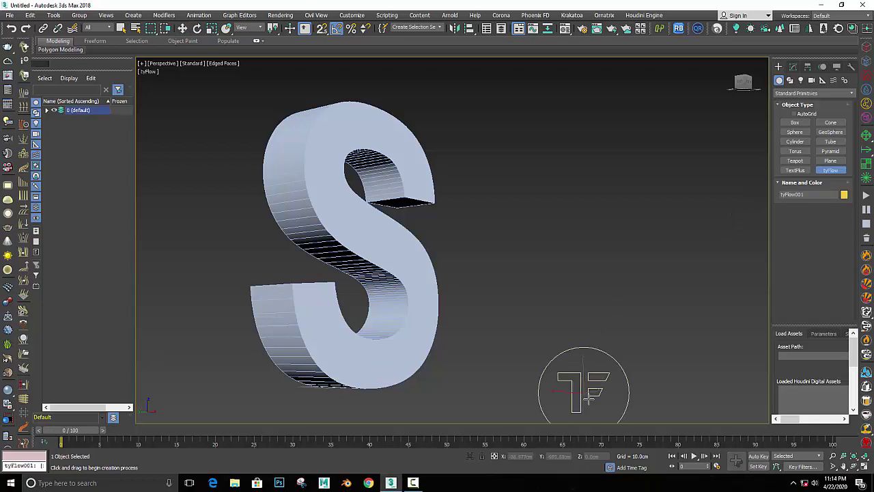
{"action": "left_click", "coordinate": [793, 68]}
{"action": "left_click", "coordinate": [807, 209]}
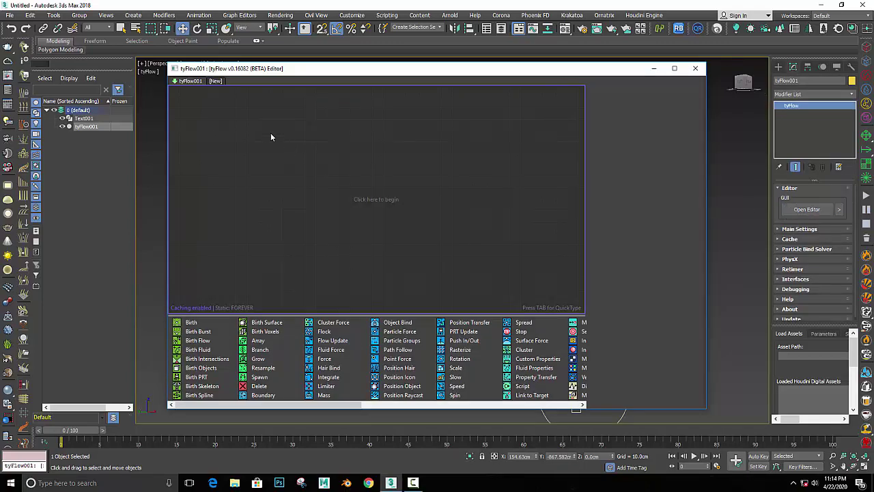
- Resize the editor beside the S and add a Birth Objects event to the graph
{"action": "left_click_drag", "start_coordinate": [327, 72], "coordinate": [444, 32]}
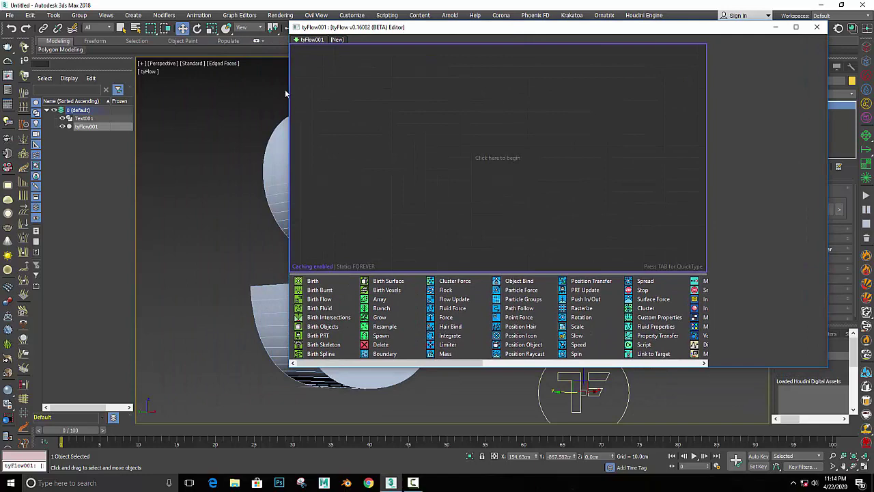
{"action": "left_click_drag", "start_coordinate": [295, 86], "coordinate": [397, 68]}
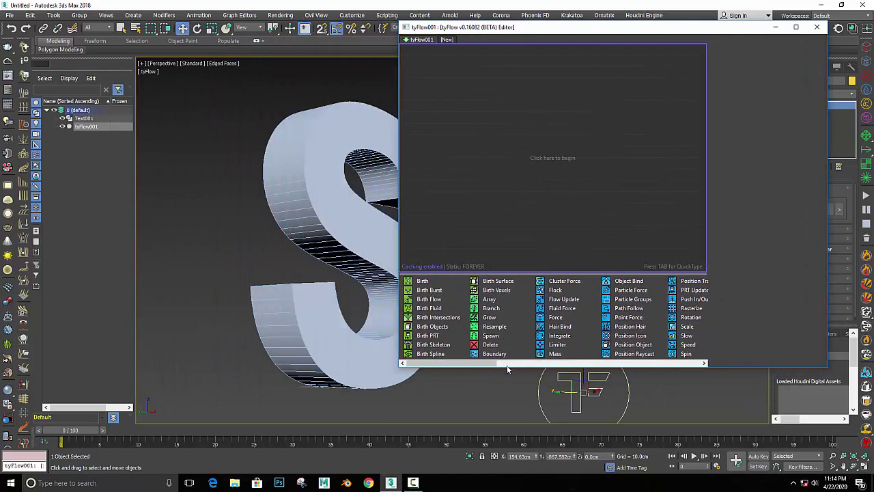
{"action": "left_click_drag", "start_coordinate": [506, 367], "coordinate": [506, 420]}
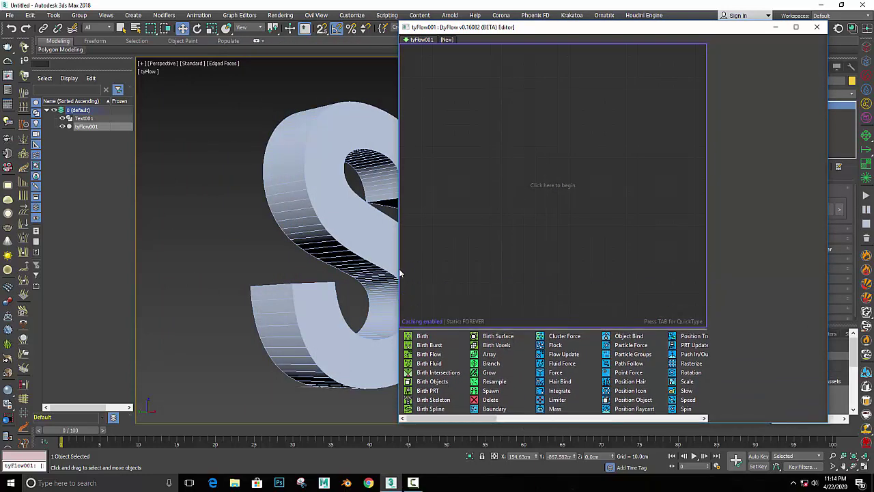
{"action": "left_click_drag", "start_coordinate": [399, 273], "coordinate": [459, 282]}
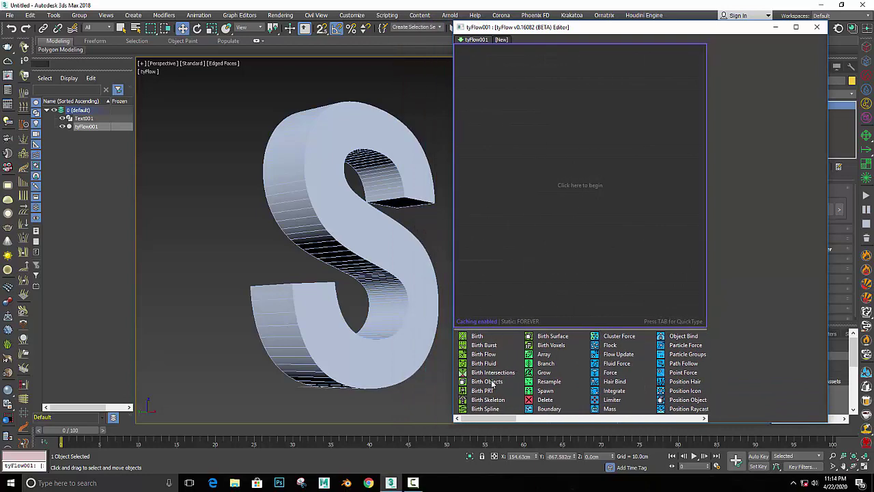
{"action": "left_click_drag", "start_coordinate": [492, 384], "coordinate": [522, 304]}
{"action": "left_click_drag", "start_coordinate": [529, 178], "coordinate": [530, 178]}
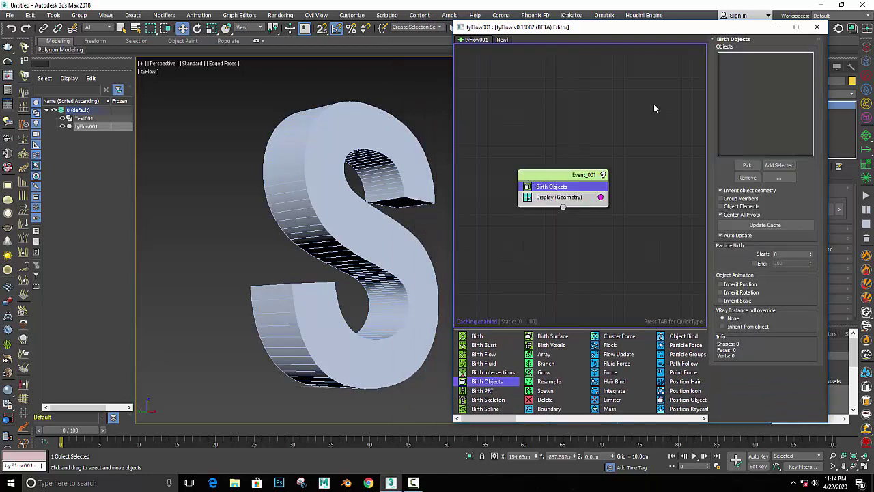
- Make Birth Objects emit from the Text001 S, then reselect tyFlow001
{"action": "left_click", "coordinate": [751, 165]}
{"action": "left_click", "coordinate": [341, 157]}
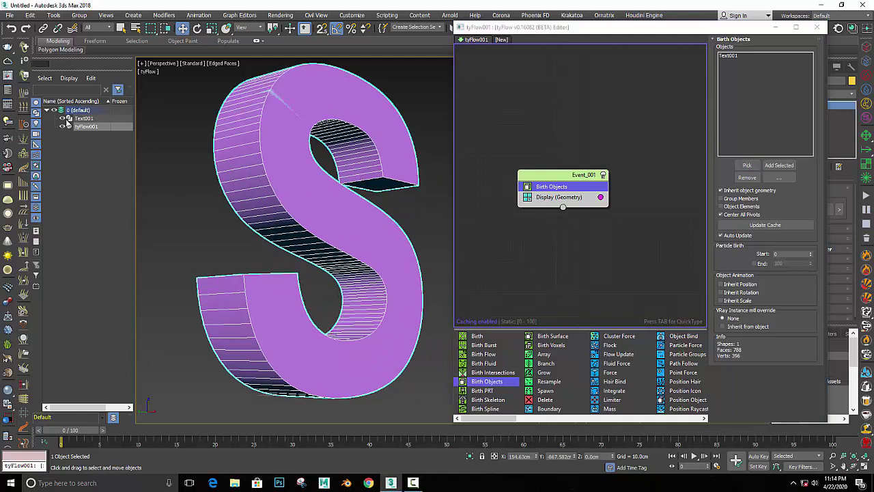
{"action": "left_click", "coordinate": [67, 127]}
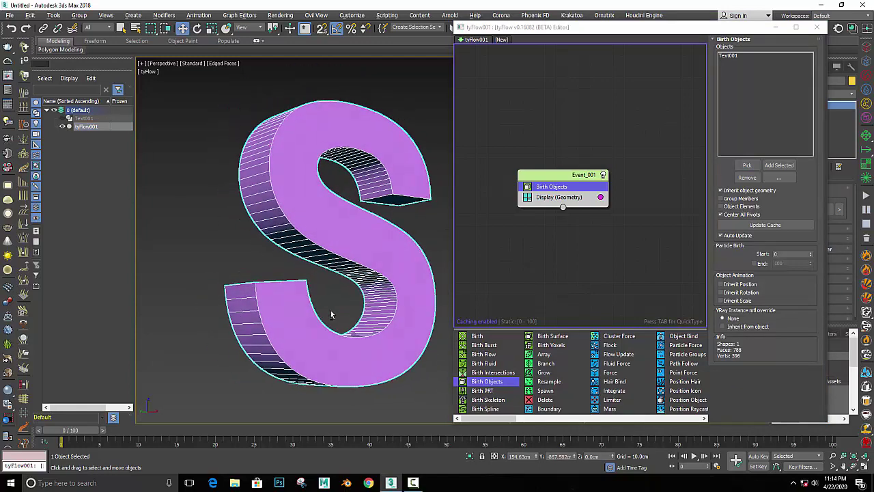
- Add a Voronoi Fracture operator to Event_001 and raise its Points to 27
{"action": "left_click", "coordinate": [539, 179]}
{"action": "key", "text": "Tab"}
{"action": "type", "text": "vo"}
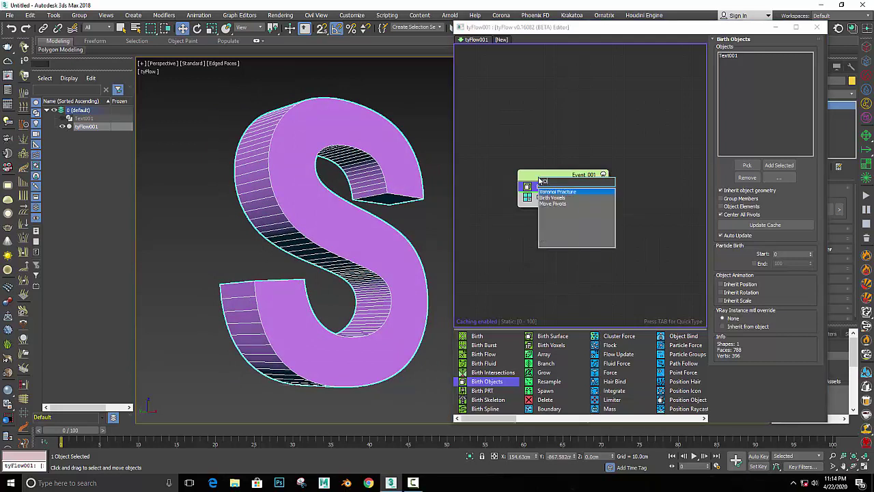
{"action": "key", "text": "Return"}
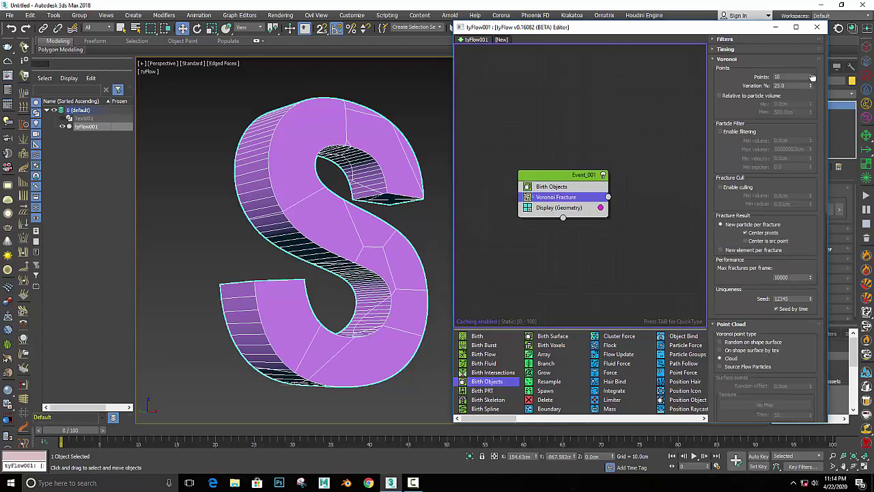
{"action": "left_click_drag", "start_coordinate": [811, 79], "coordinate": [811, 66]}
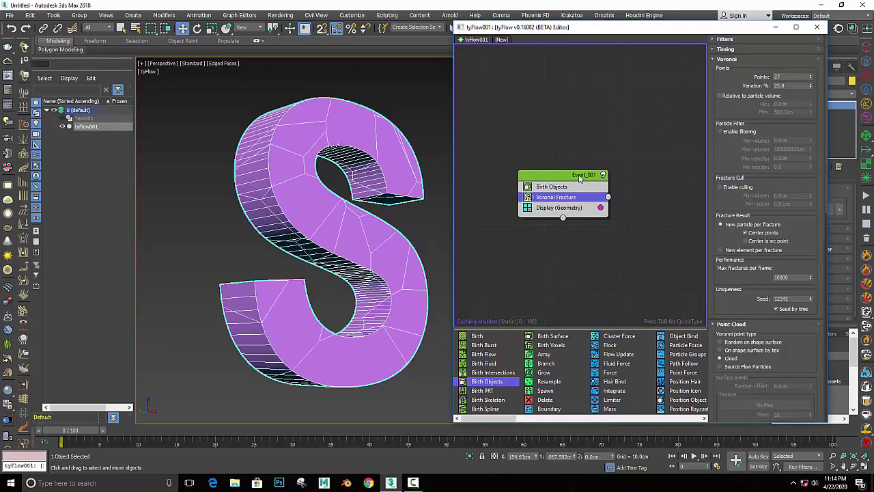
{"action": "right_click", "coordinate": [554, 198]}
{"action": "left_click", "coordinate": [542, 181]}
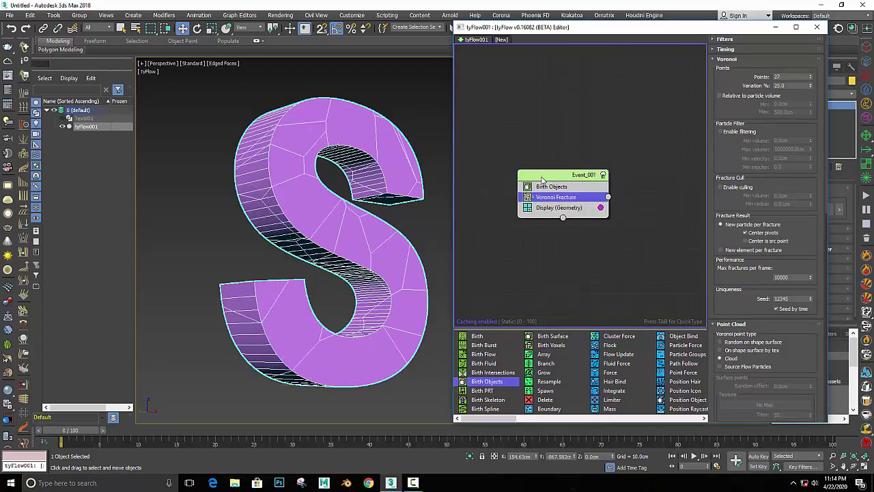
{"action": "key", "text": "Tab"}
- Add a second Voronoi Fracture, disable the first, and set the new one's Points to 500
{"action": "type", "text": "vo"}
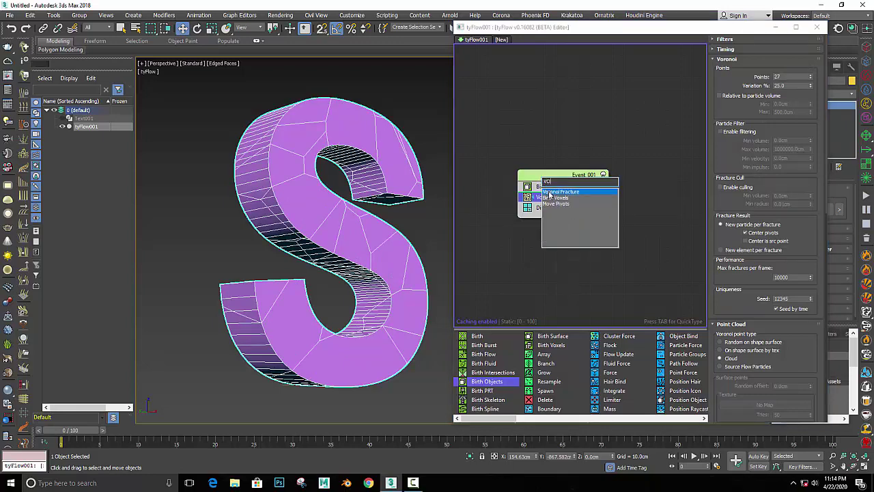
{"action": "key", "text": "Return"}
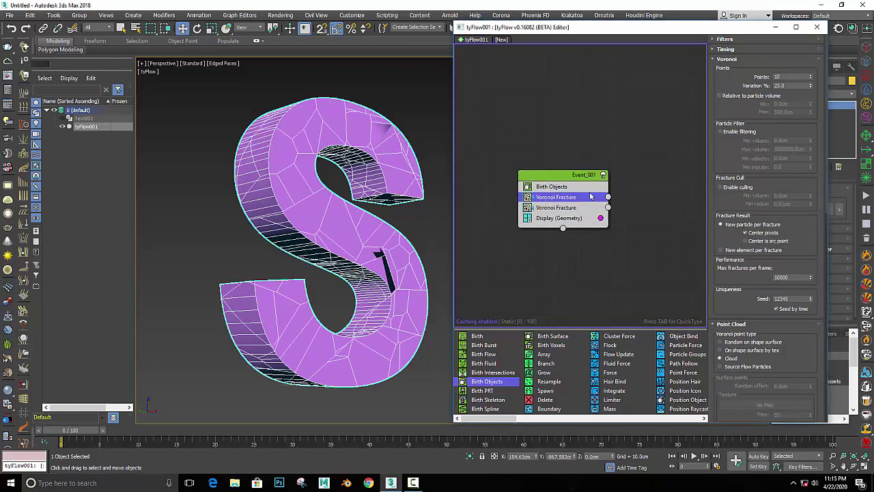
{"action": "left_click", "coordinate": [528, 196]}
{"action": "left_click", "coordinate": [556, 207]}
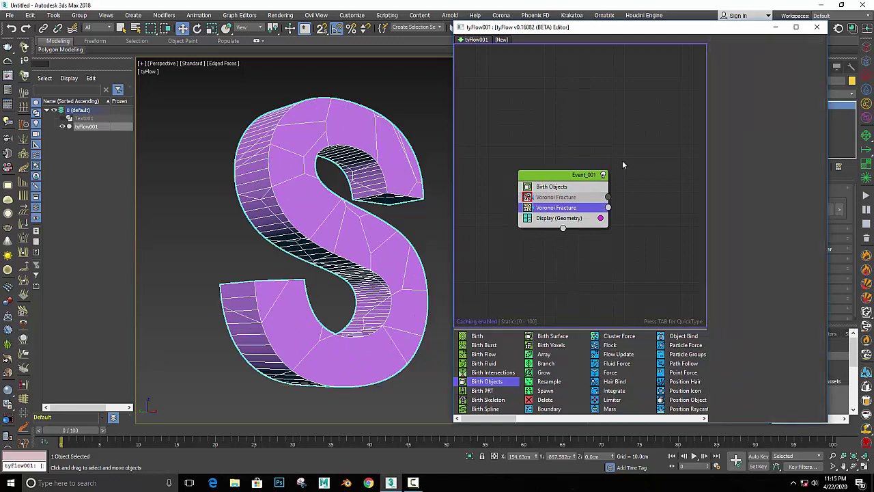
{"action": "double_click", "coordinate": [784, 77]}
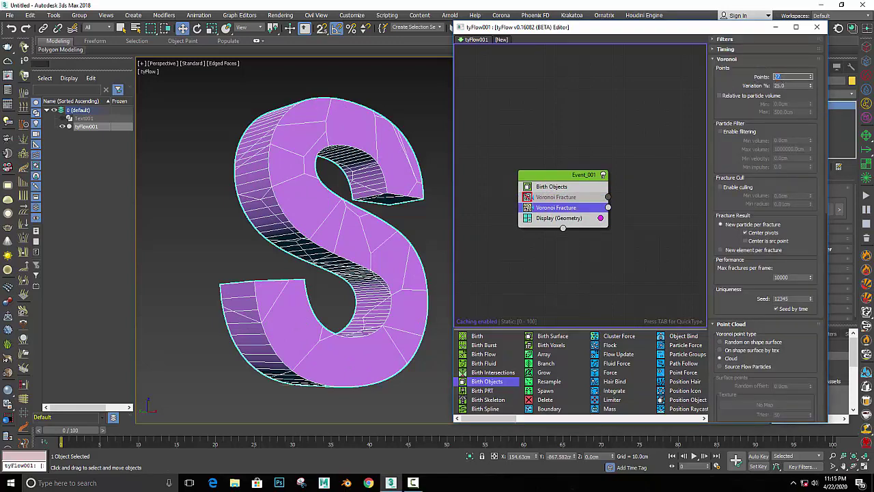
{"action": "type", "text": "00"}
{"action": "key", "text": "Return"}
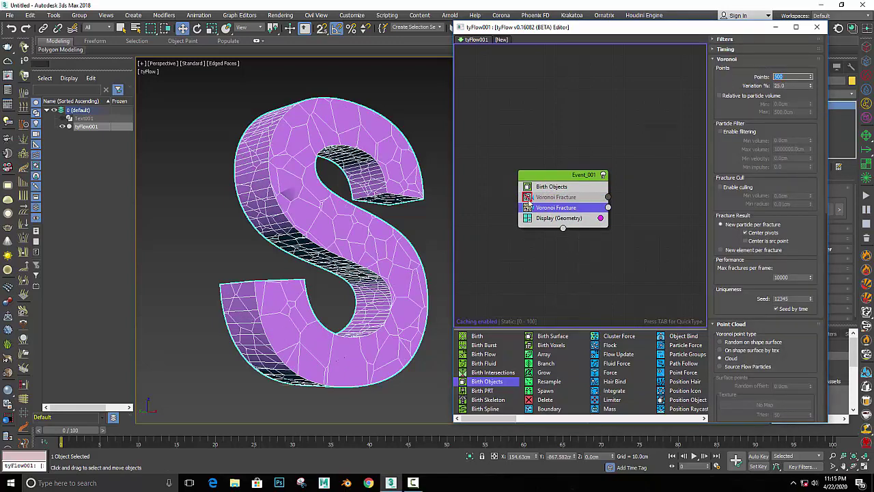
- Compare with the first fracture toggled, settle on 499 points, and close the tyFlow editor
{"action": "left_click", "coordinate": [527, 197]}
{"action": "left_click", "coordinate": [527, 197]}
{"action": "middle_click_drag", "start_coordinate": [383, 199], "coordinate": [379, 276]}
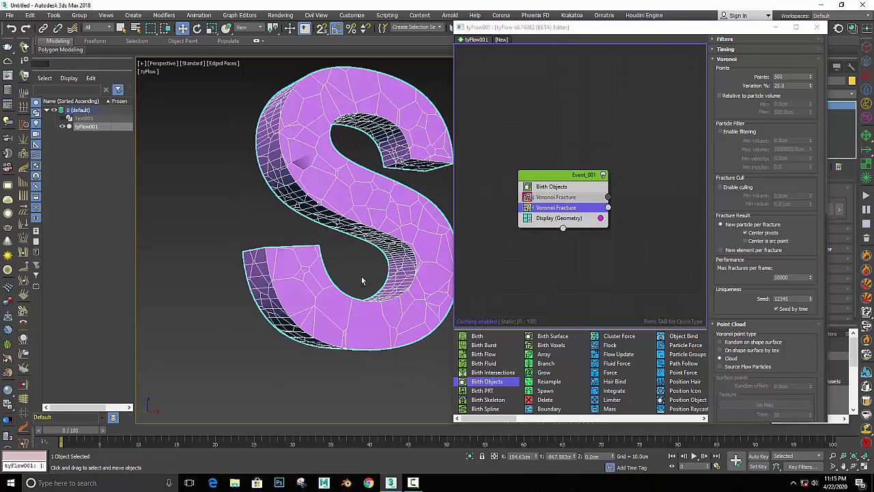
{"action": "left_click", "coordinate": [810, 79]}
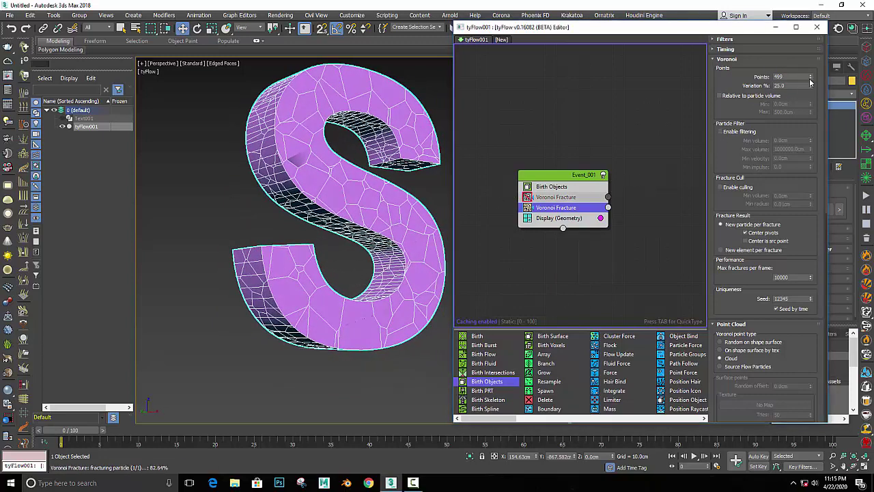
{"action": "mouse_move", "coordinate": [359, 286]}
{"action": "middle_mouse_down", "text": "alt"}
{"action": "mouse_move", "coordinate": [342, 280]}
{"action": "mouse_move", "coordinate": [341, 304]}
{"action": "mouse_move", "coordinate": [357, 303]}
{"action": "mouse_move", "coordinate": [349, 307]}
{"action": "mouse_move", "coordinate": [287, 300]}
{"action": "middle_mouse_up", "text": "alt"}
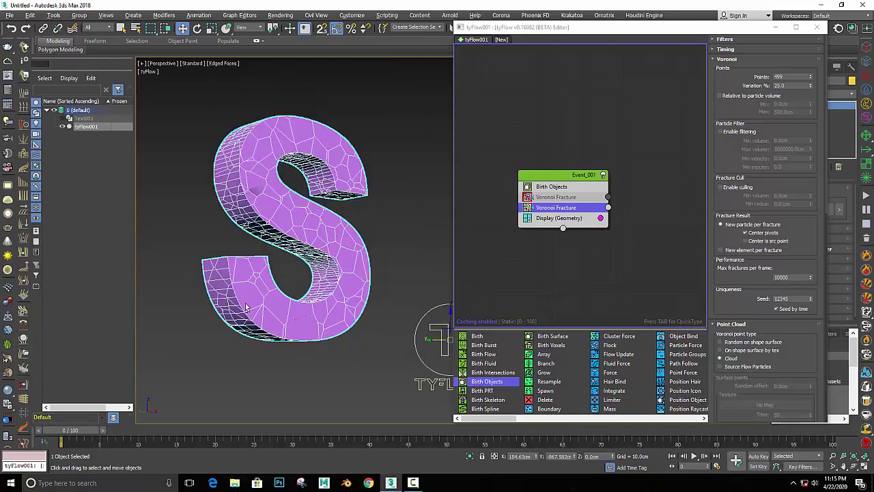
{"action": "scroll", "coordinate": [341, 273], "scroll_direction": "down", "scroll_amount": 3}
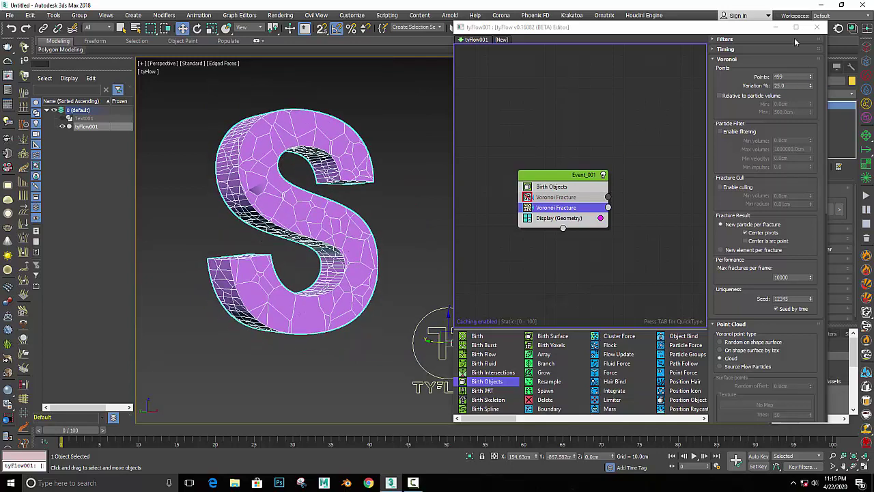
{"action": "left_click", "coordinate": [817, 27]}
{"action": "left_click", "coordinate": [778, 67]}
- Draw a flat Box001 ground slab beneath the S
{"action": "left_click", "coordinate": [795, 122]}
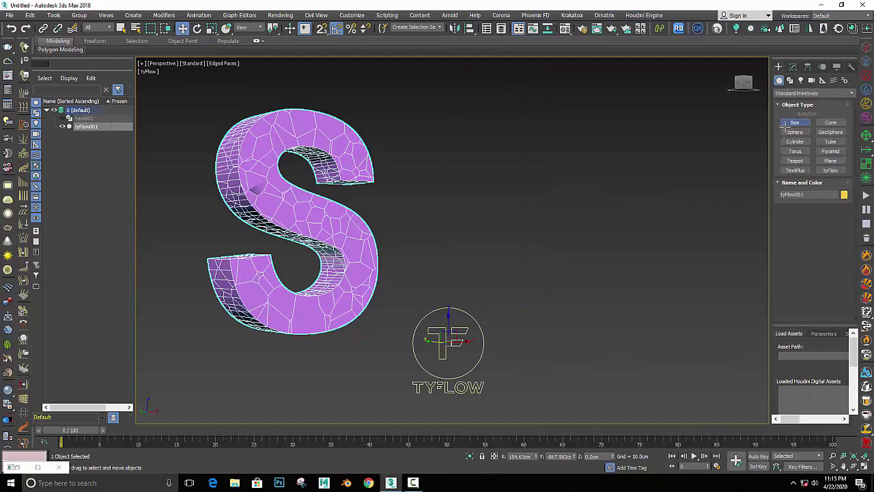
{"action": "middle_click_drag", "start_coordinate": [302, 346], "coordinate": [275, 341], "text": "alt"}
{"action": "mouse_move", "coordinate": [215, 281]}
{"action": "left_mouse_down"}
{"action": "mouse_move", "coordinate": [341, 312]}
{"action": "mouse_move", "coordinate": [449, 293]}
{"action": "left_mouse_up"}
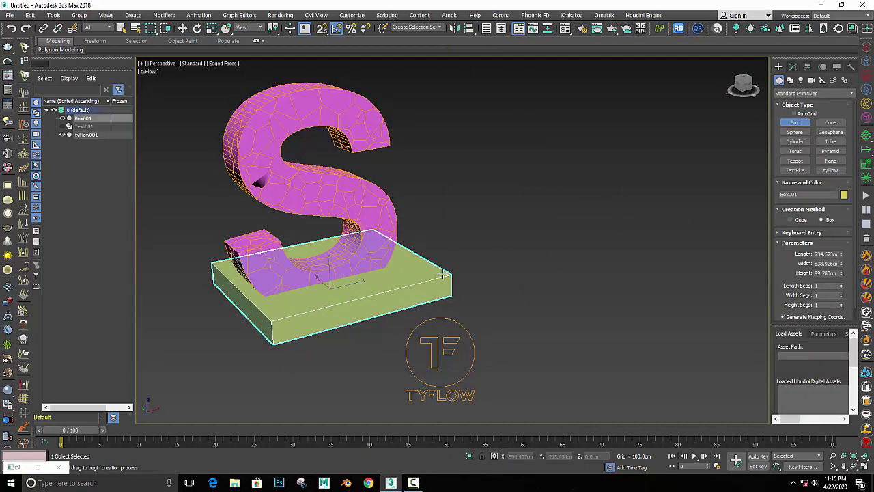
{"action": "left_click", "coordinate": [120, 28]}
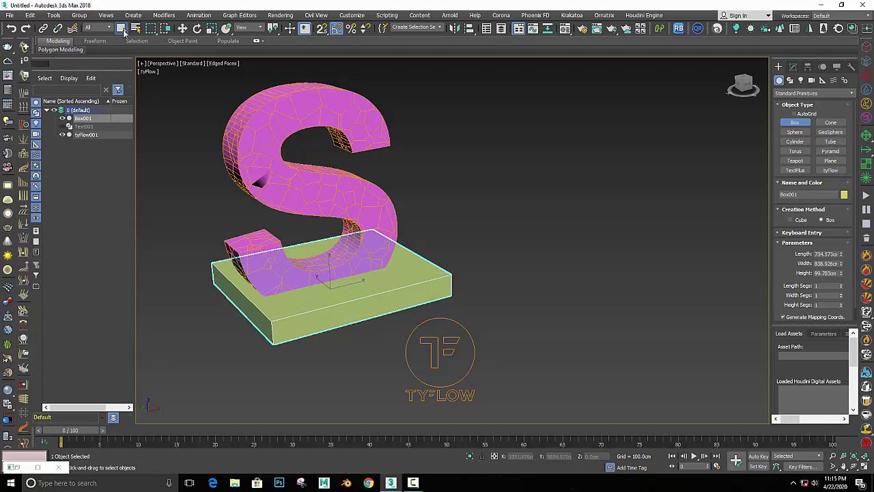
- Turn on Display as Box in Box001's Object Properties, then reselect the tyFlow S
{"action": "right_click", "coordinate": [404, 260]}
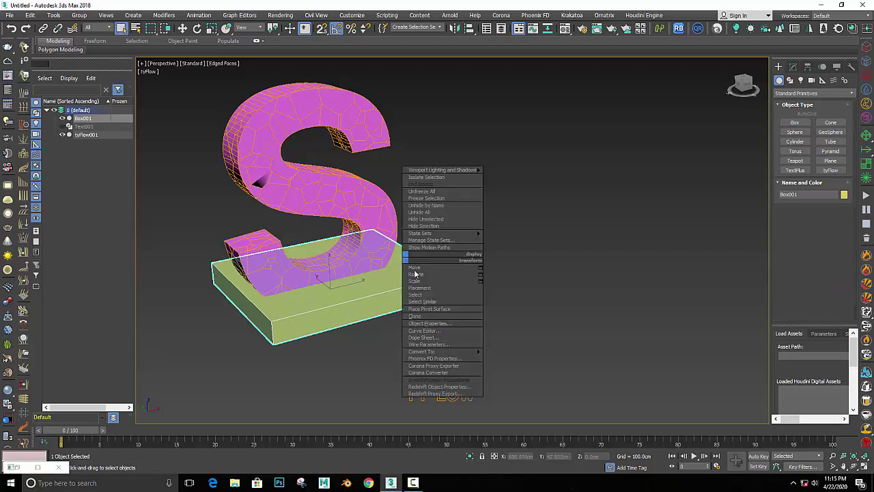
{"action": "left_click", "coordinate": [434, 359]}
{"action": "left_click", "coordinate": [477, 321]}
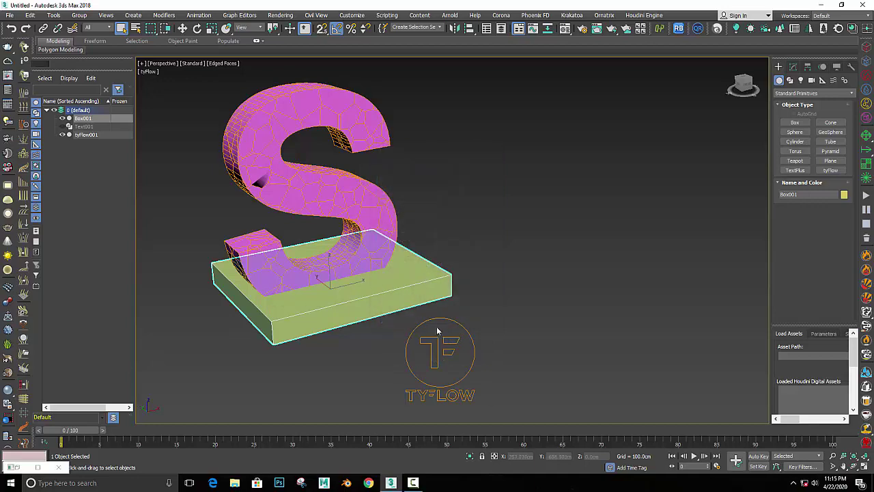
{"action": "right_click", "coordinate": [425, 293]}
{"action": "left_click", "coordinate": [449, 356]}
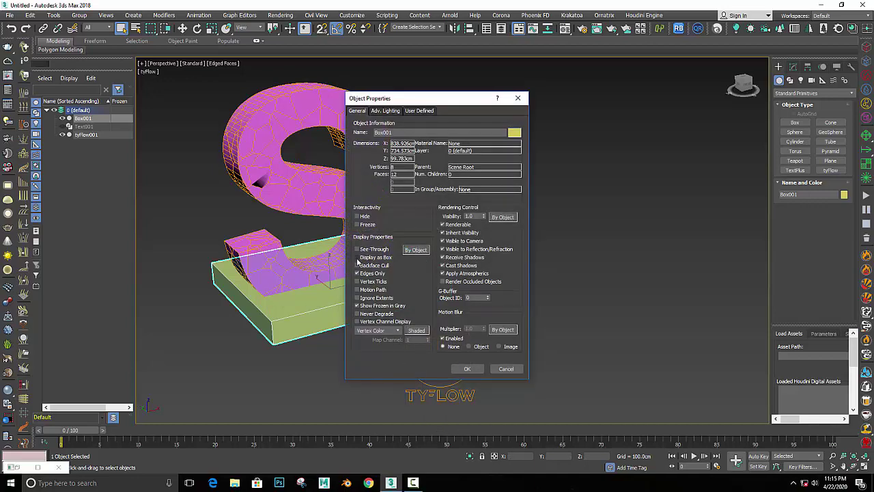
{"action": "left_click", "coordinate": [356, 257]}
{"action": "left_click", "coordinate": [468, 369]}
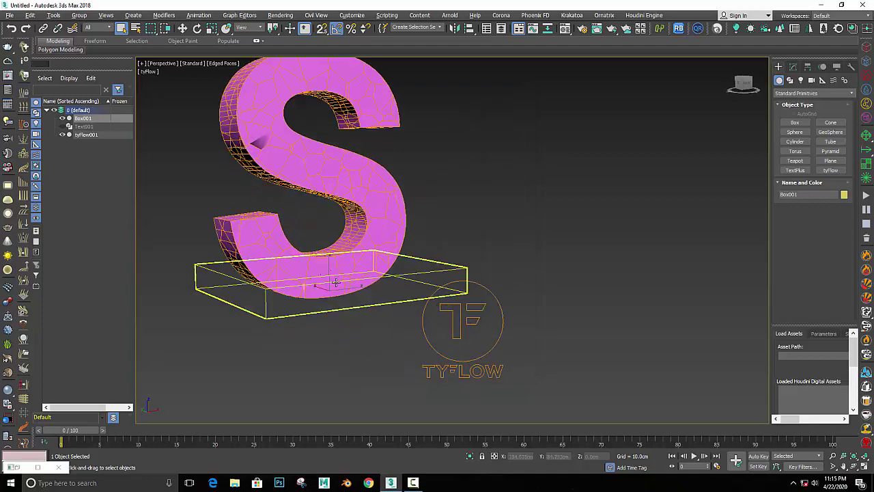
{"action": "mouse_move", "coordinate": [335, 282]}
{"action": "middle_mouse_down", "text": "alt"}
{"action": "mouse_move", "coordinate": [348, 349]}
{"action": "mouse_move", "coordinate": [342, 353]}
{"action": "middle_mouse_up", "text": "alt"}
{"action": "left_click", "coordinate": [519, 396]}
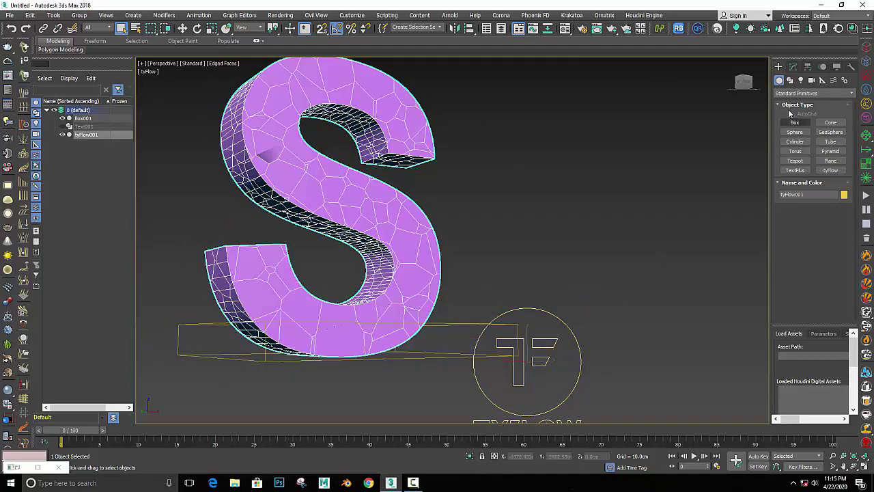
- Reopen the tyFlow editor as a smaller window on the right and reposition Event_001
{"action": "left_click", "coordinate": [793, 66]}
{"action": "left_click", "coordinate": [807, 209]}
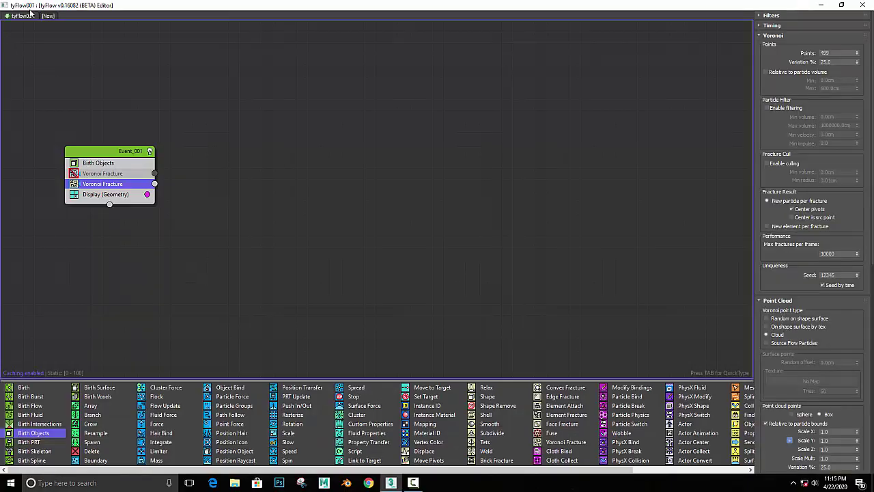
{"action": "double_click", "coordinate": [30, 12]}
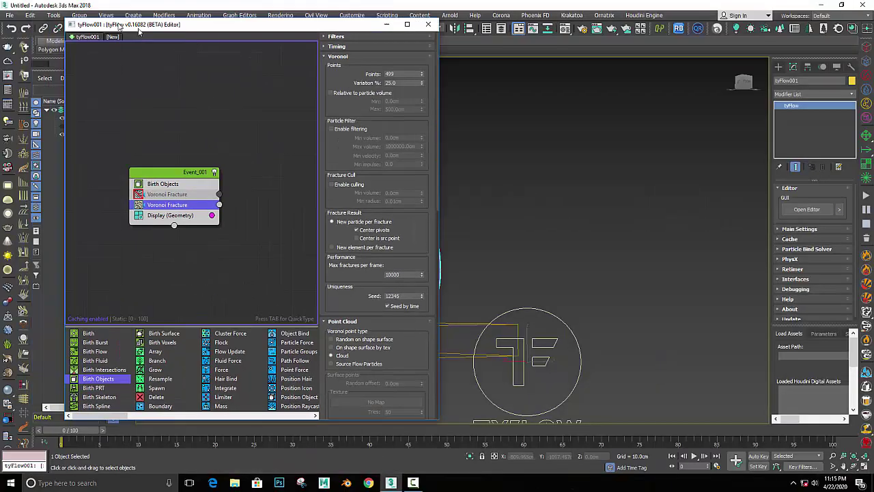
{"action": "left_click_drag", "start_coordinate": [201, 26], "coordinate": [605, 33]}
{"action": "left_click_drag", "start_coordinate": [584, 184], "coordinate": [559, 172]}
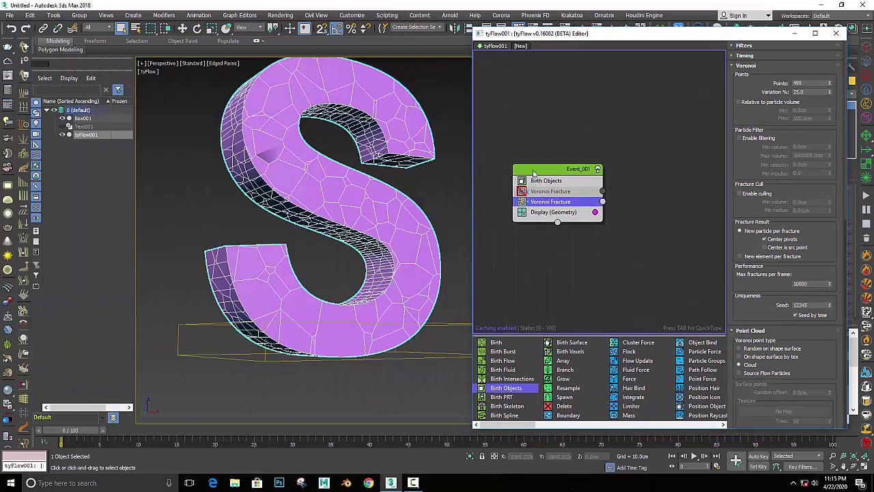
- Add a Surface Test operator to Event_001 just above Display
{"action": "key", "text": "Tab"}
{"action": "type", "text": "tes"}
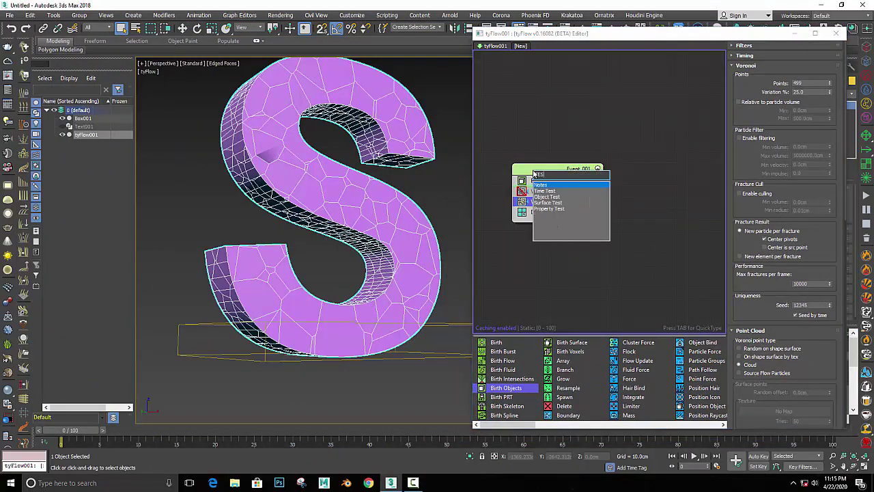
{"action": "type", "text": "t"}
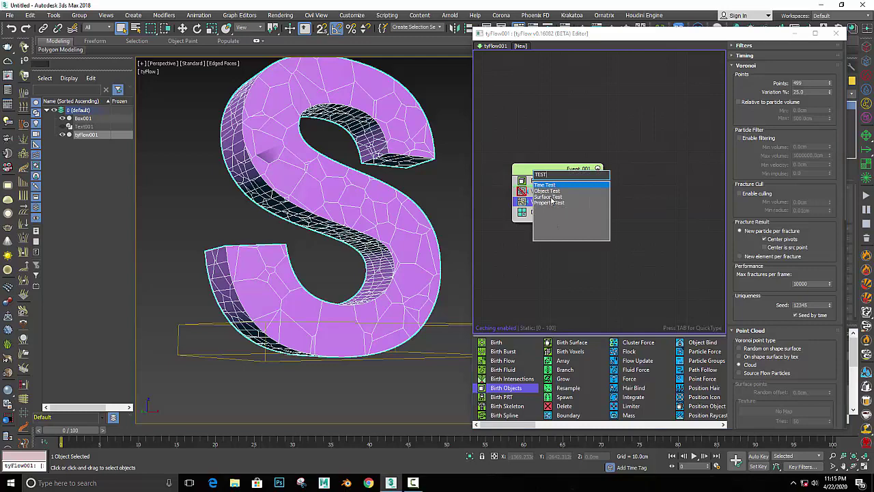
{"action": "left_click", "coordinate": [550, 197]}
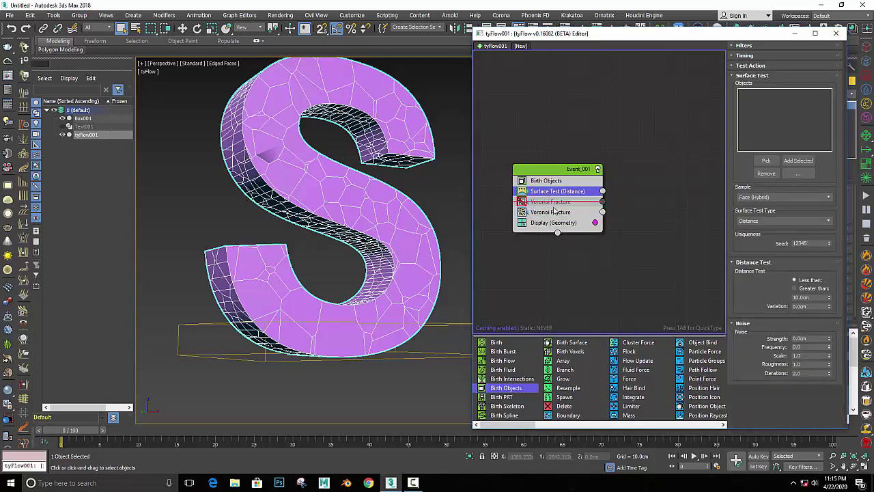
{"action": "left_click_drag", "start_coordinate": [552, 193], "coordinate": [556, 225]}
{"action": "left_click", "coordinate": [627, 235]}
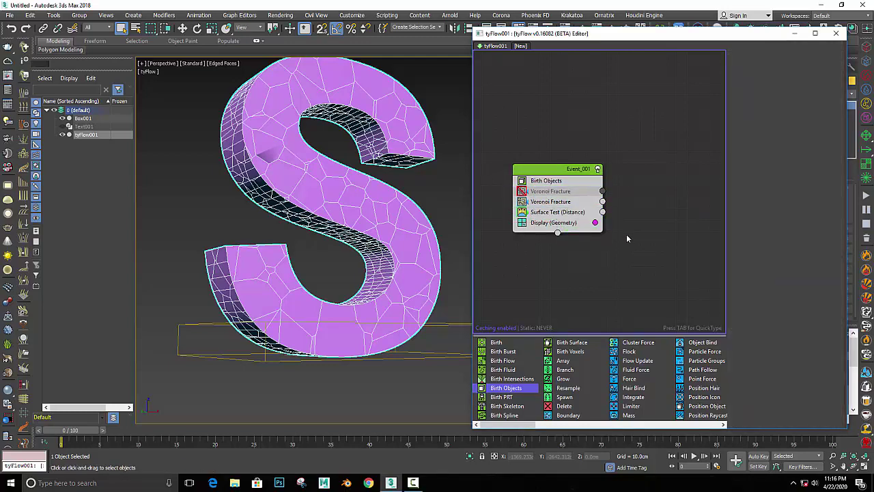
- Create Event_002 with a Display operator and pick Box001 as the Surface Test surface
{"action": "key", "text": "Tab"}
{"action": "type", "text": "dis"}
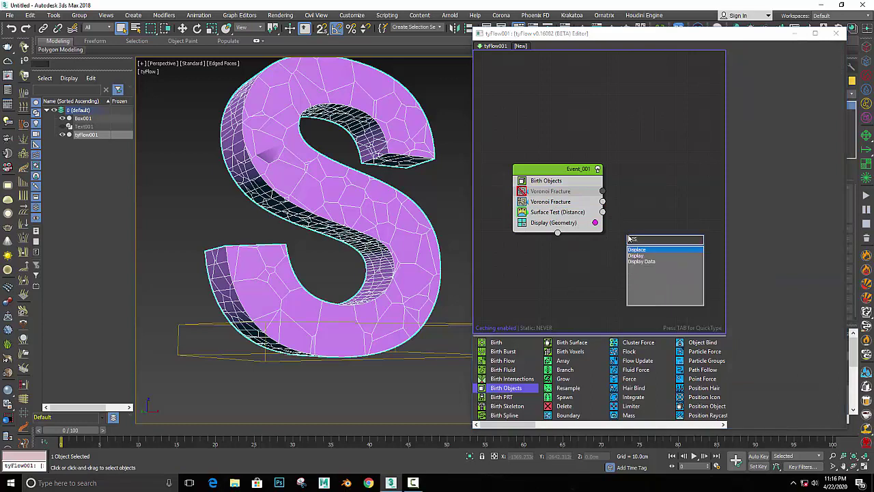
{"action": "left_click", "coordinate": [639, 256]}
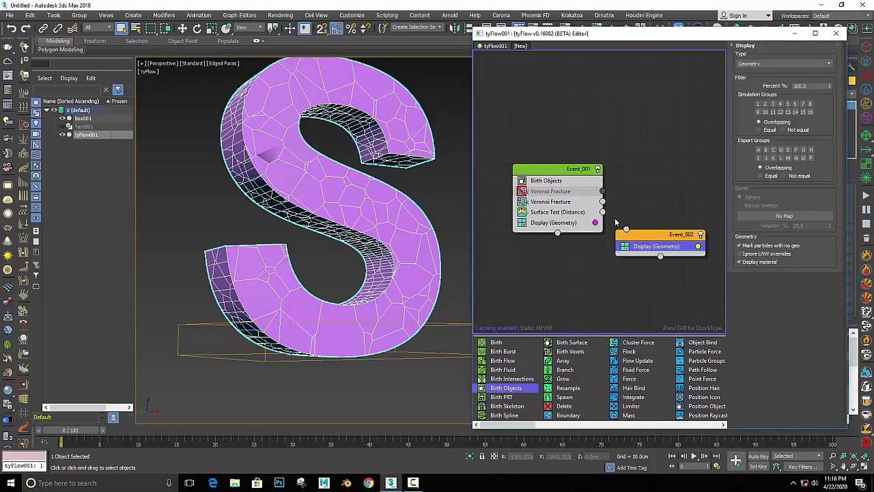
{"action": "left_click", "coordinate": [568, 214]}
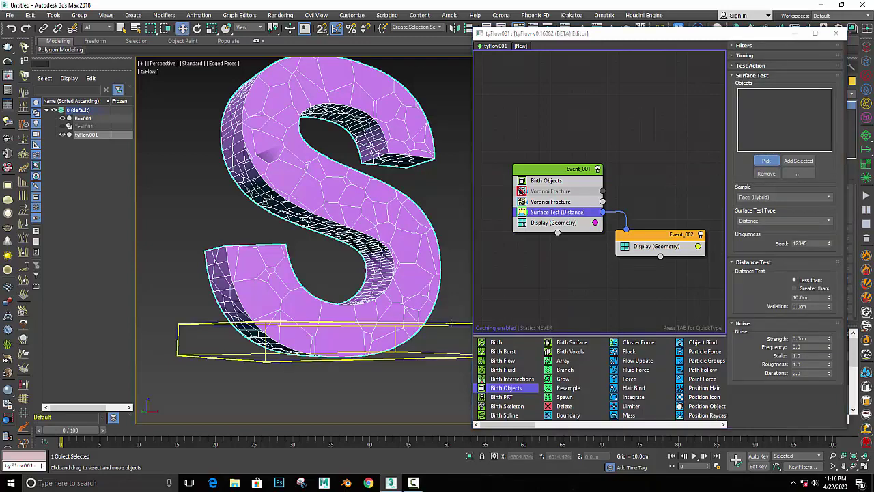
{"action": "left_click", "coordinate": [452, 345]}
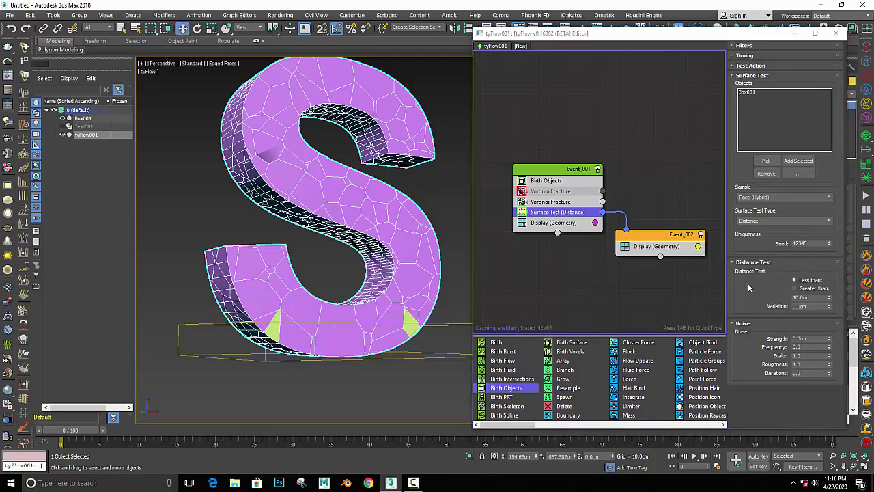
- Switch the scene units to Generic Units
{"action": "left_click", "coordinate": [351, 15]}
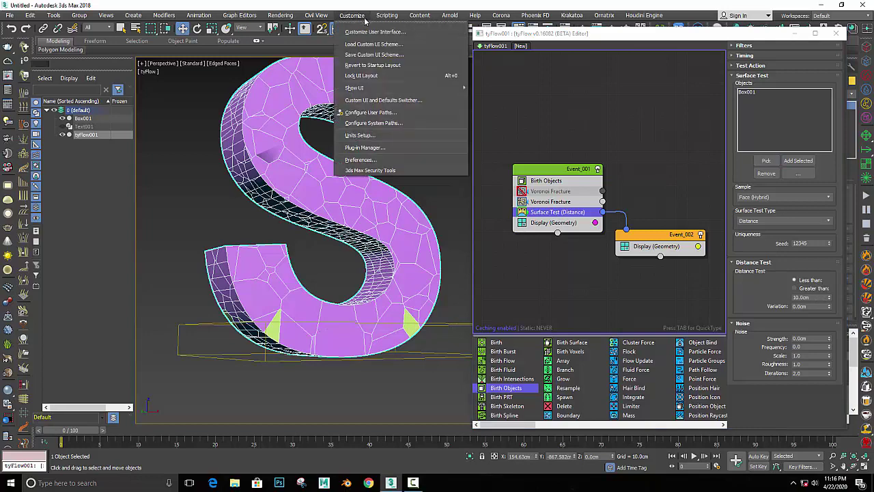
{"action": "left_click", "coordinate": [374, 134]}
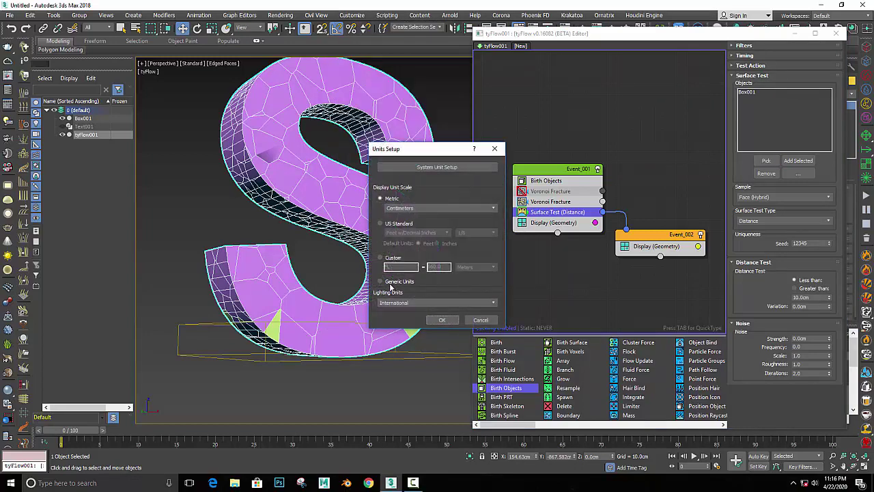
{"action": "left_click", "coordinate": [441, 319]}
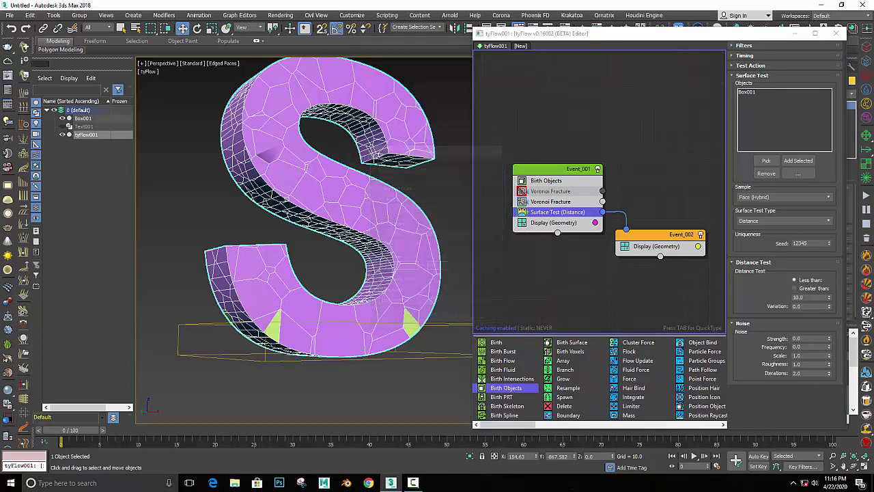
- Raise the Surface Test distance to 50.1 and lower Box001 slightly along Z
{"action": "left_click_drag", "start_coordinate": [830, 301], "coordinate": [828, 115]}
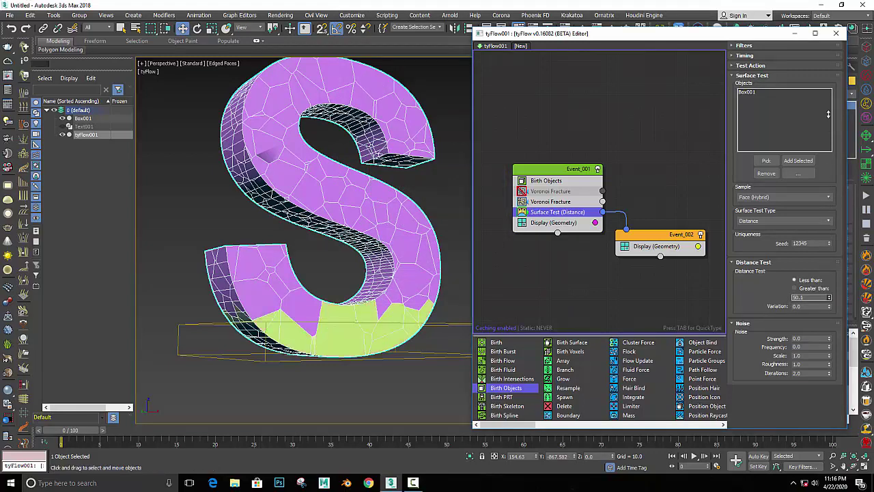
{"action": "left_click", "coordinate": [428, 351]}
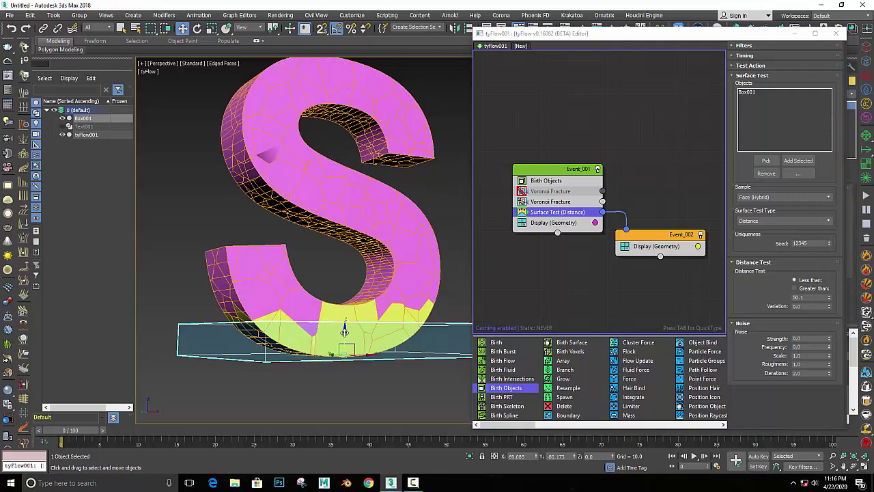
{"action": "left_click_drag", "start_coordinate": [344, 332], "coordinate": [344, 333]}
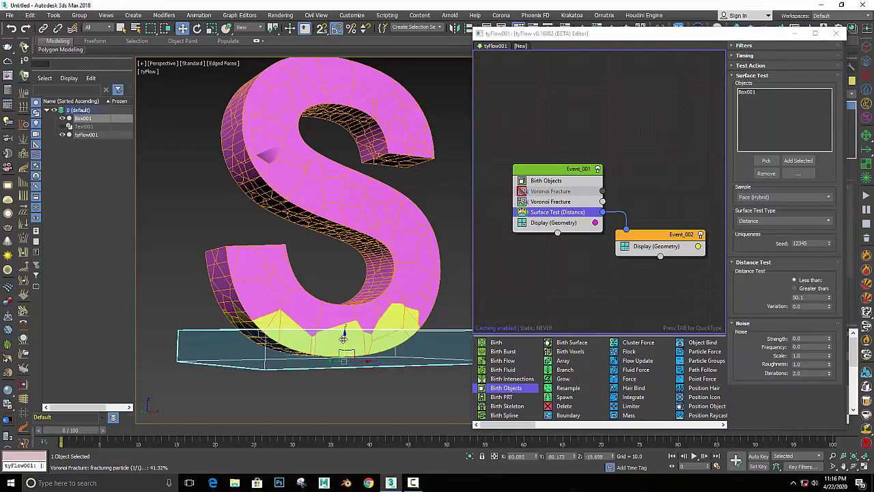
{"action": "left_click", "coordinate": [360, 388]}
{"action": "mouse_move", "coordinate": [360, 388]}
{"action": "middle_mouse_down", "text": "alt"}
{"action": "mouse_move", "coordinate": [353, 349]}
{"action": "mouse_move", "coordinate": [390, 372]}
{"action": "middle_mouse_up", "text": "alt"}
- Add a PhysX Bind (Glue) operator to Event_002 with a 50.0 bind distance
{"action": "left_click", "coordinate": [667, 236]}
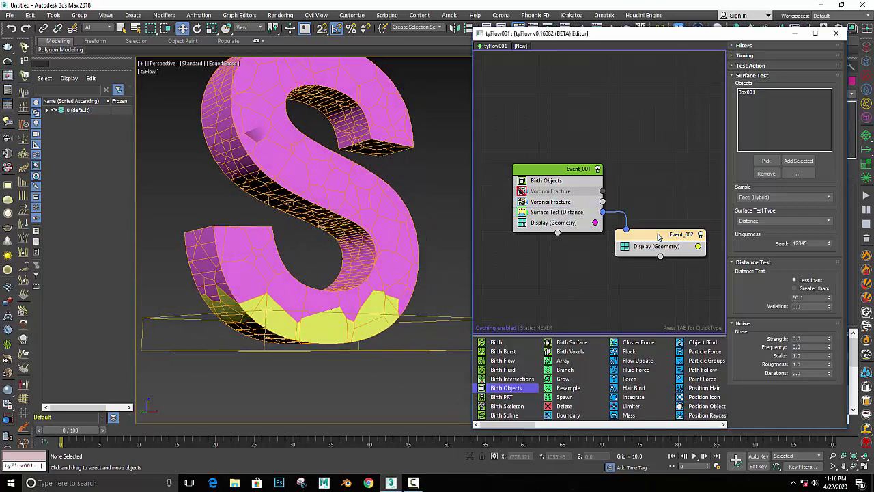
{"action": "key", "text": "Tab"}
{"action": "type", "text": "bin"}
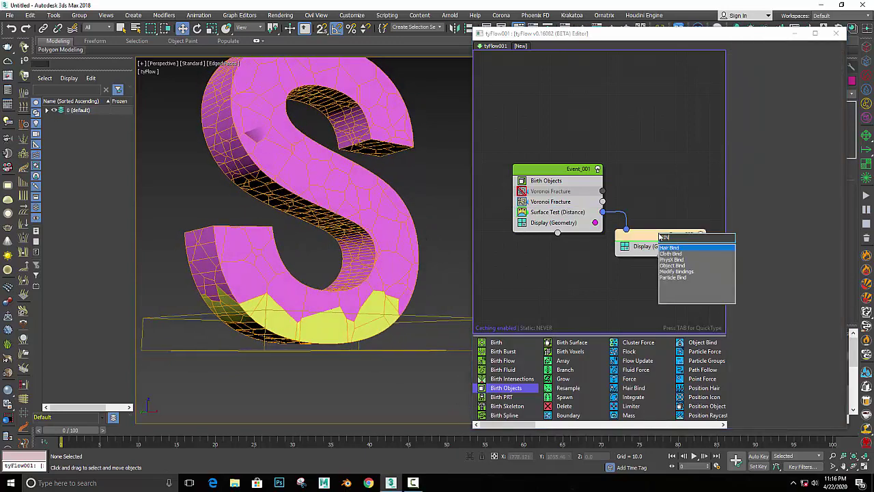
{"action": "left_click", "coordinate": [670, 260]}
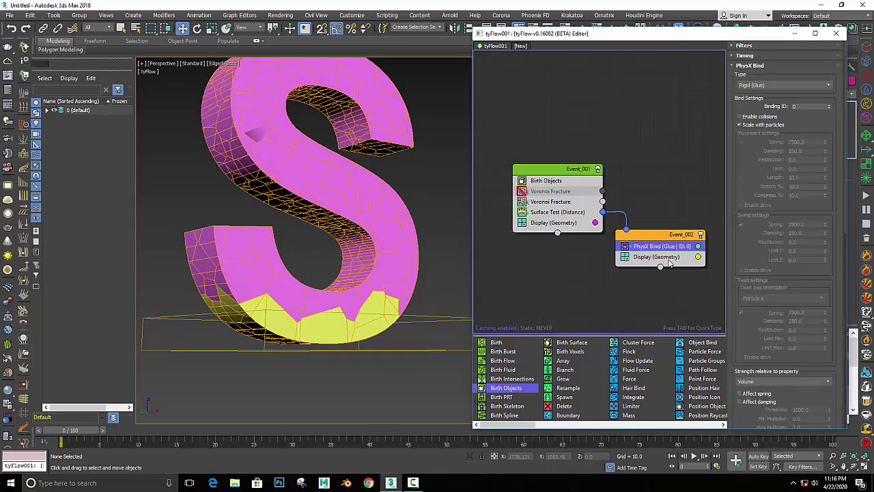
{"action": "left_click_drag", "start_coordinate": [748, 332], "coordinate": [771, 202]}
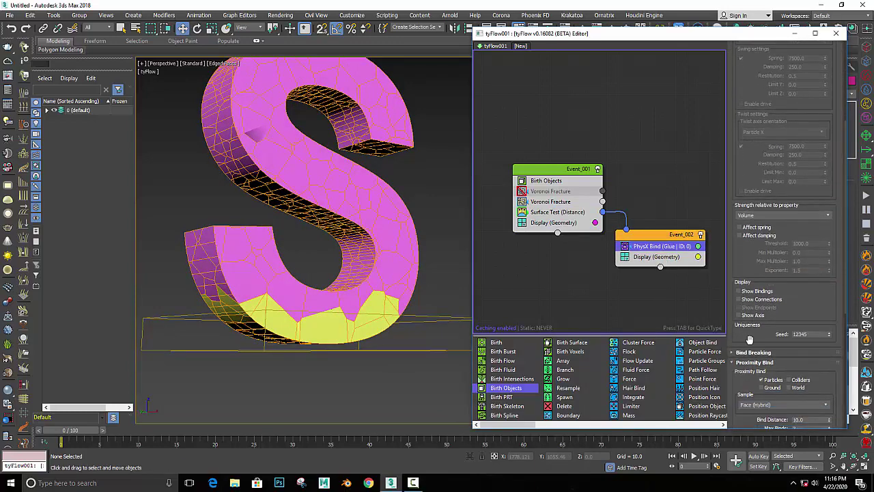
{"action": "scroll", "coordinate": [749, 343], "scroll_direction": "down", "scroll_amount": 4}
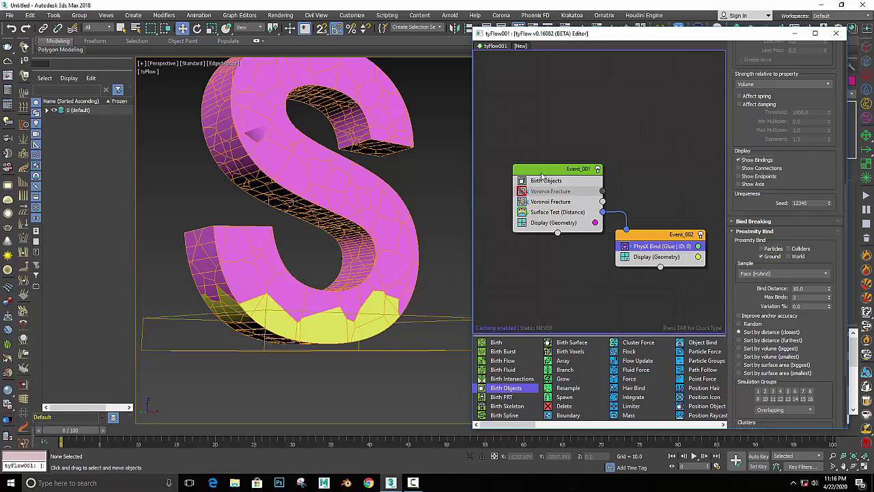
- Orbit close on the S's yellow base and search Event_001's operators for 'ph'
{"action": "middle_click_drag", "start_coordinate": [355, 323], "coordinate": [356, 324], "text": "alt"}
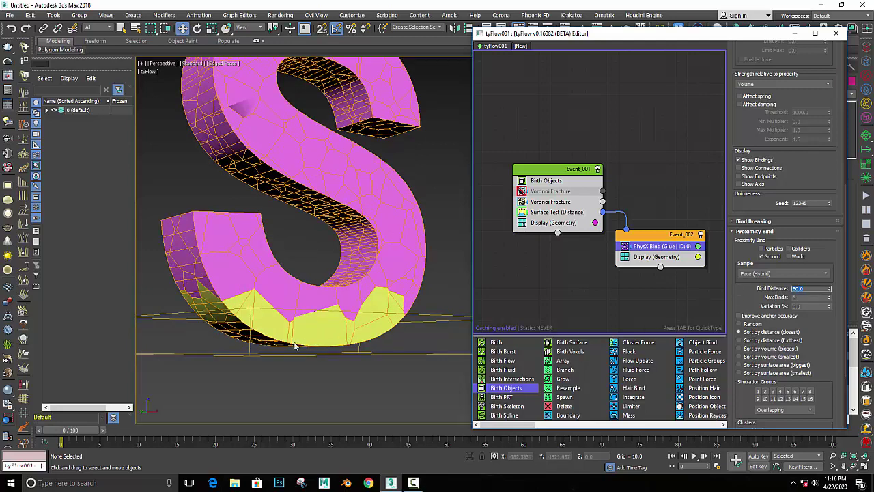
{"action": "scroll", "coordinate": [295, 345], "scroll_direction": "up", "scroll_amount": 5}
{"action": "middle_click_drag", "start_coordinate": [282, 347], "coordinate": [400, 297], "text": "alt"}
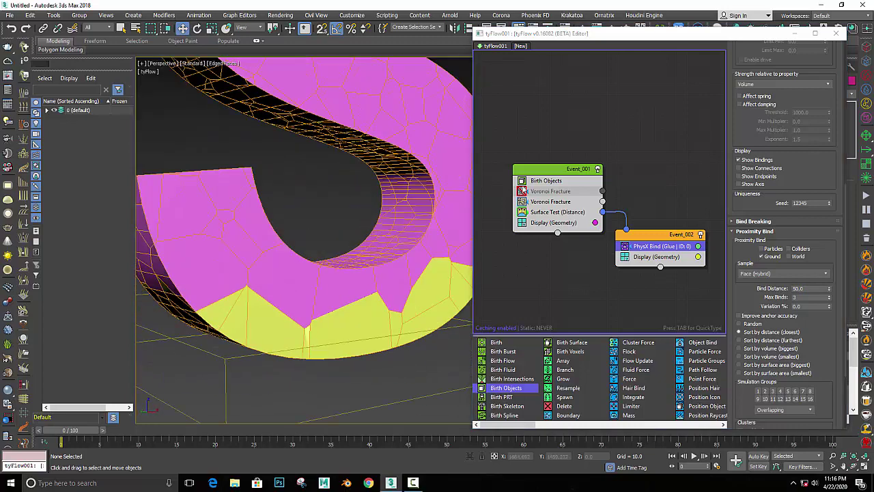
{"action": "left_click", "coordinate": [532, 173]}
{"action": "key", "text": "Tab"}
{"action": "type", "text": "ph"}
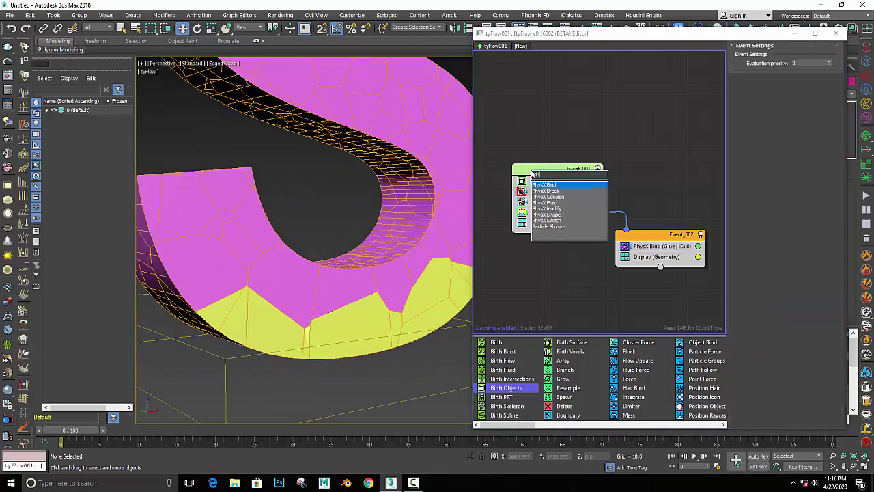
- Add a PhysX Shape (Convex Hull) below both Voronoi Fractures and scrub the simulation
{"action": "left_click", "coordinate": [550, 214]}
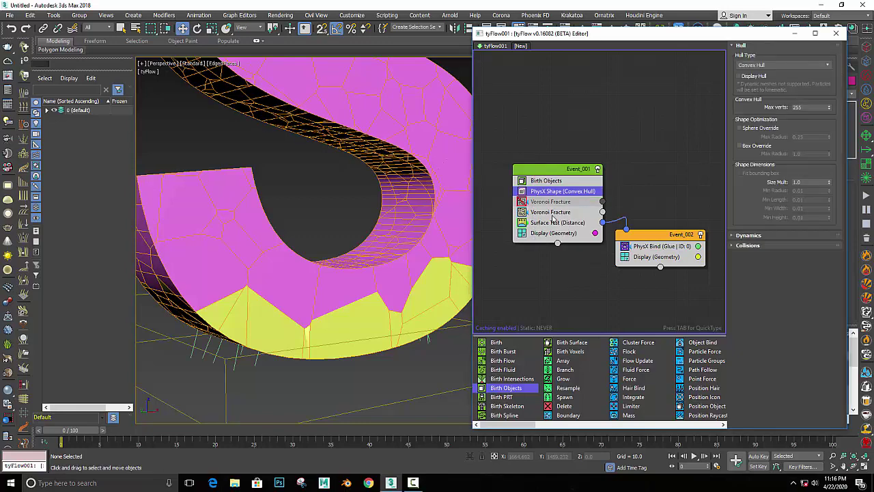
{"action": "left_click_drag", "start_coordinate": [552, 194], "coordinate": [555, 217]}
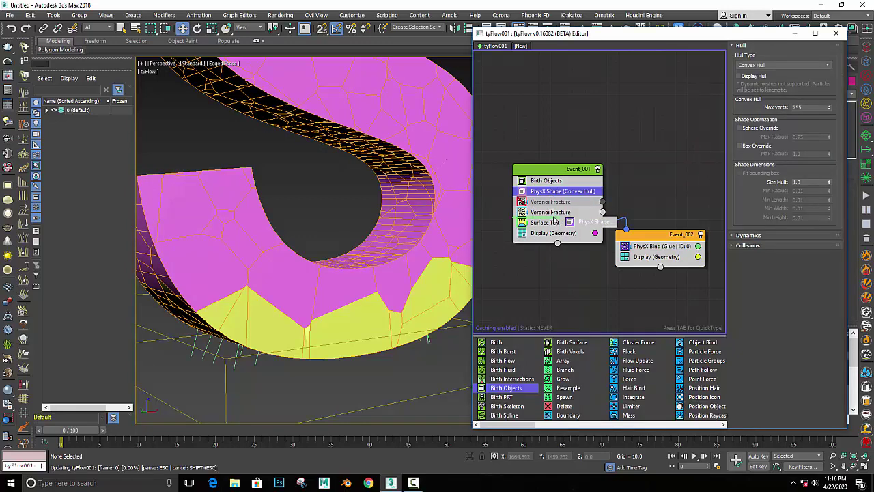
{"action": "scroll", "coordinate": [335, 291], "scroll_direction": "down", "scroll_amount": 3}
{"action": "middle_click_drag", "start_coordinate": [336, 290], "coordinate": [331, 278], "text": "alt"}
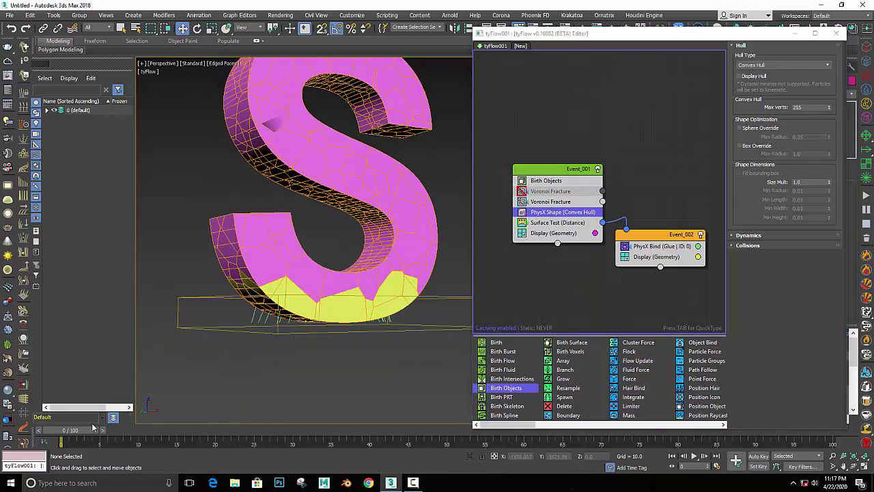
{"action": "left_click_drag", "start_coordinate": [71, 430], "coordinate": [278, 431]}
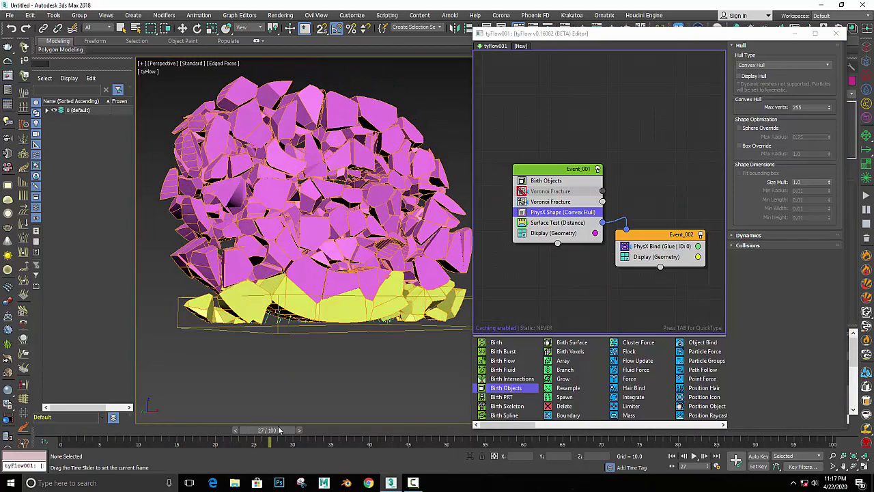
{"action": "left_click_drag", "start_coordinate": [278, 430], "coordinate": [62, 430]}
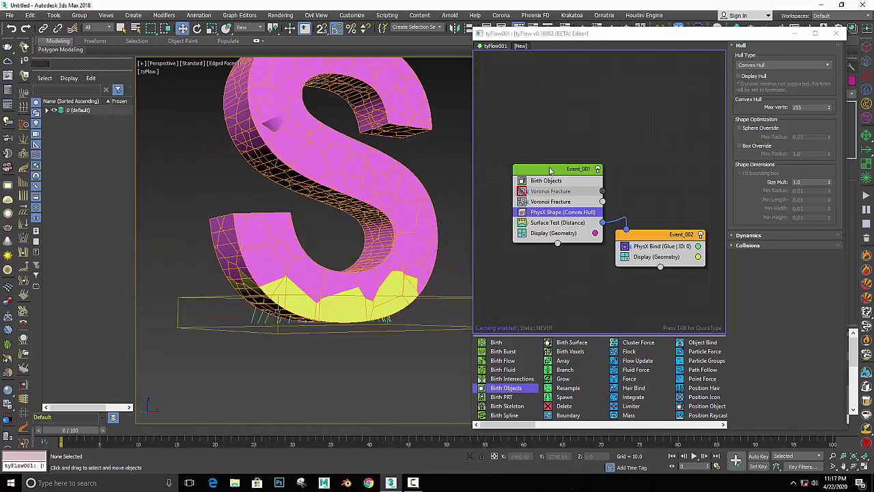
- Set the Surface Test timing to On Event Entry and scrub to check the fracture
{"action": "left_click", "coordinate": [575, 226]}
{"action": "left_click", "coordinate": [744, 55]}
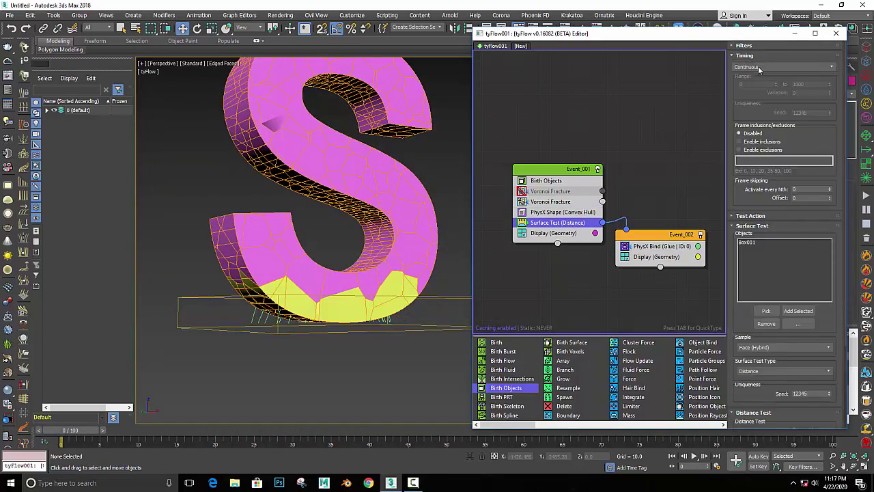
{"action": "left_click", "coordinate": [758, 67]}
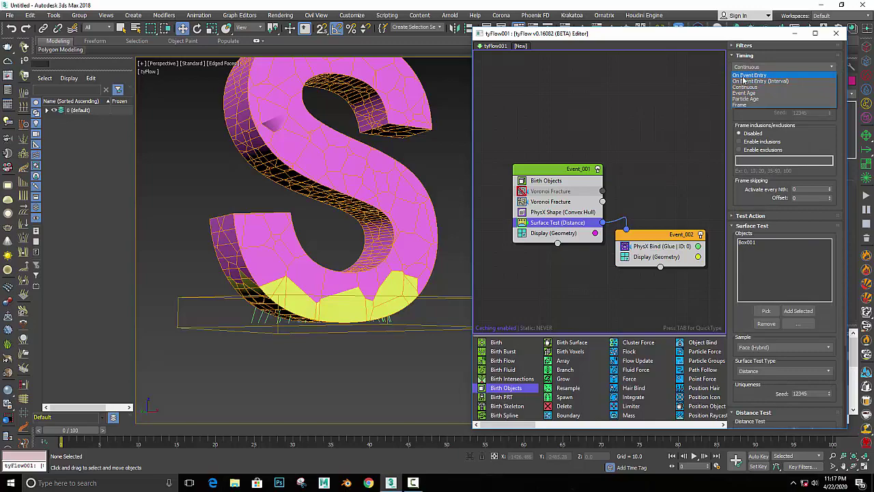
{"action": "left_click", "coordinate": [749, 75]}
{"action": "left_click_drag", "start_coordinate": [88, 432], "coordinate": [249, 430]}
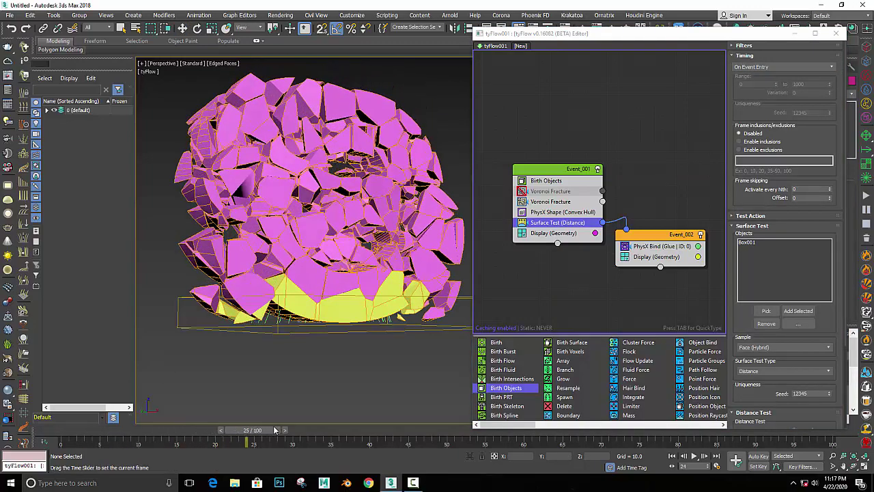
{"action": "left_click_drag", "start_coordinate": [249, 430], "coordinate": [57, 429]}
- Add a PhysX Bind (Glue) to Event_001 below PhysX Shape and scrub to test the glue
{"action": "key", "text": "w"}
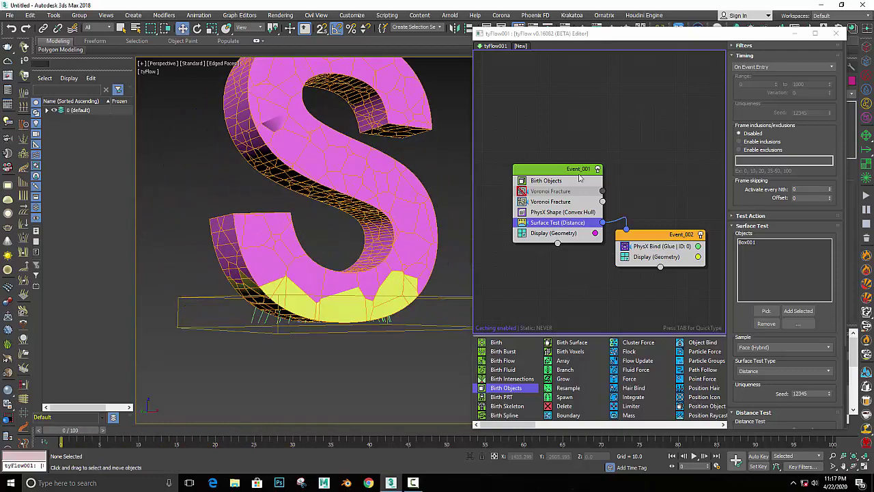
{"action": "left_click", "coordinate": [529, 174]}
{"action": "type", "text": "bi"}
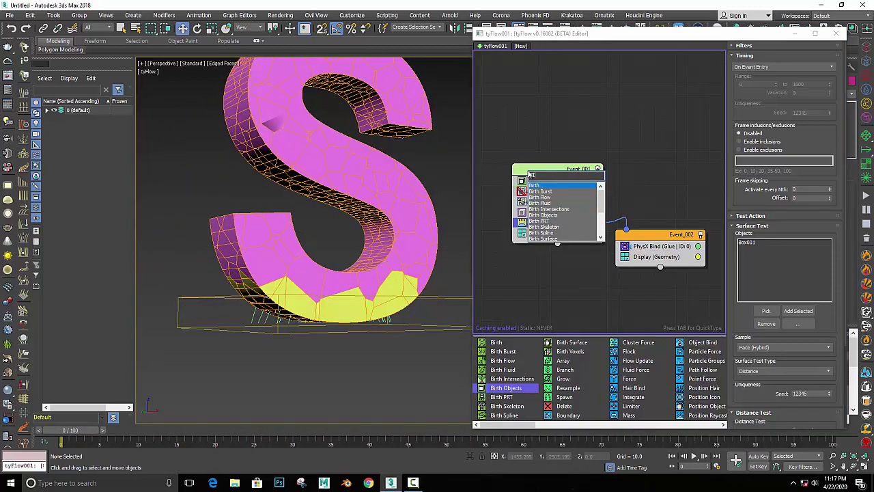
{"action": "type", "text": "n"}
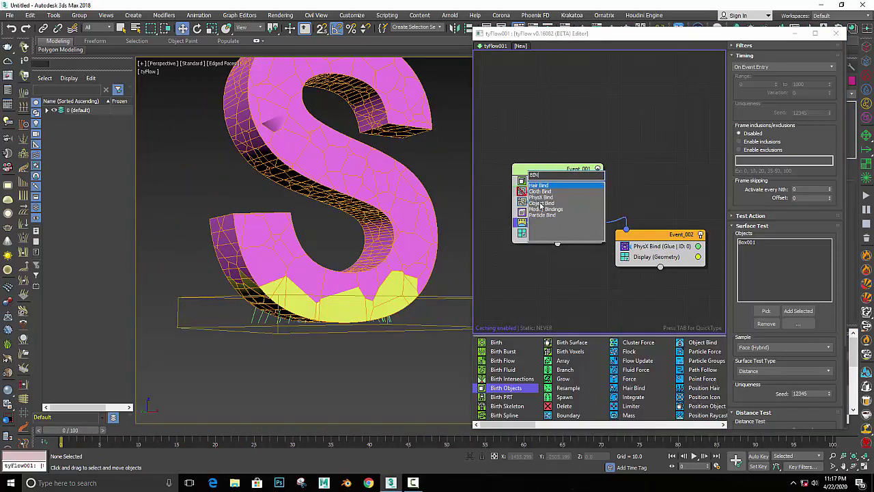
{"action": "left_click", "coordinate": [541, 198]}
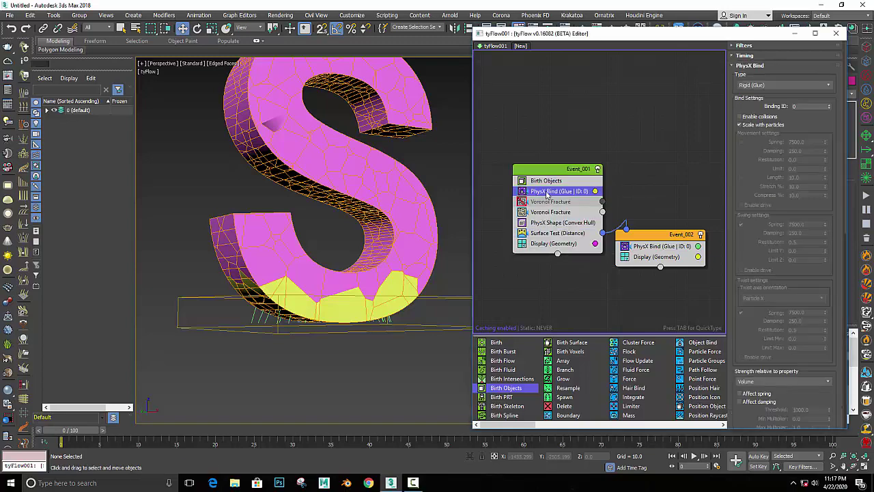
{"action": "left_click_drag", "start_coordinate": [557, 223], "coordinate": [557, 233]}
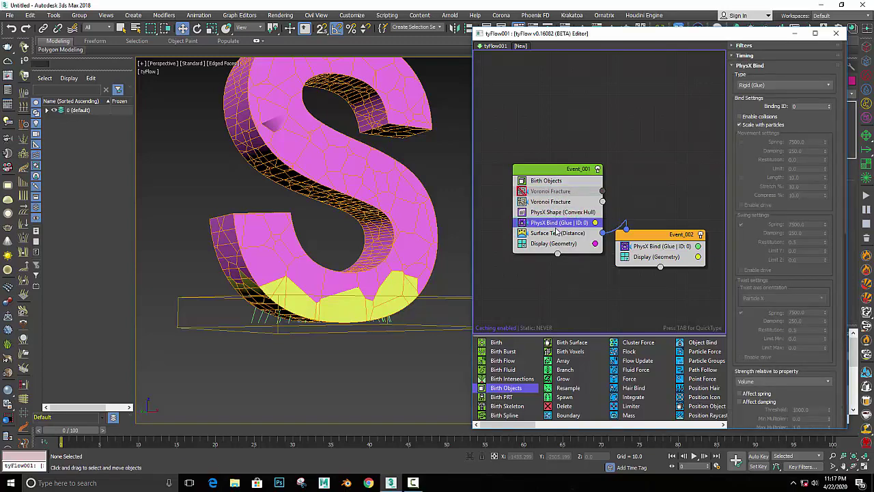
{"action": "left_click_drag", "start_coordinate": [81, 432], "coordinate": [246, 427]}
{"action": "middle_click_drag", "start_coordinate": [329, 332], "coordinate": [334, 332], "text": "alt"}
{"action": "mouse_move", "coordinate": [240, 431]}
{"action": "left_mouse_down"}
{"action": "mouse_move", "coordinate": [652, 430]}
{"action": "mouse_move", "coordinate": [62, 430]}
{"action": "left_mouse_up"}
- Create Event_003 holding a PhysX Break operator, placed below Event_001
{"action": "key", "text": "w"}
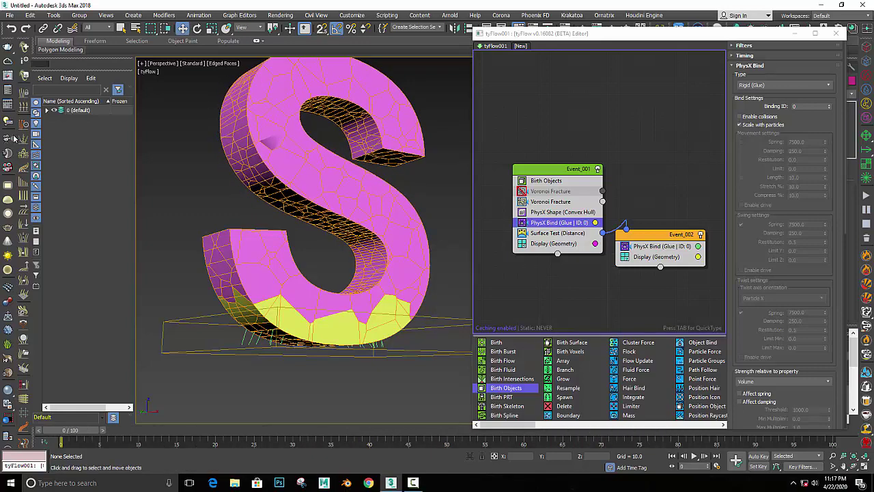
{"action": "left_click", "coordinate": [563, 285]}
{"action": "key", "text": "Tab"}
{"action": "type", "text": "b"}
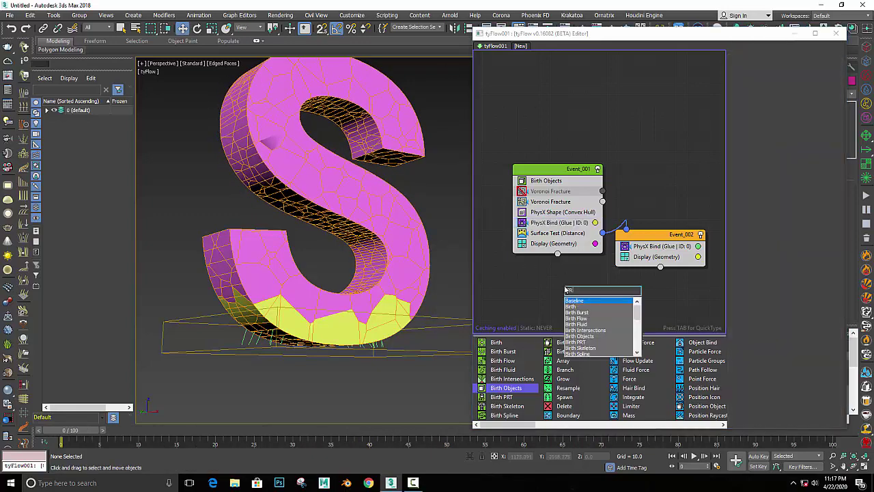
{"action": "type", "text": "r"}
{"action": "left_click", "coordinate": [577, 302]}
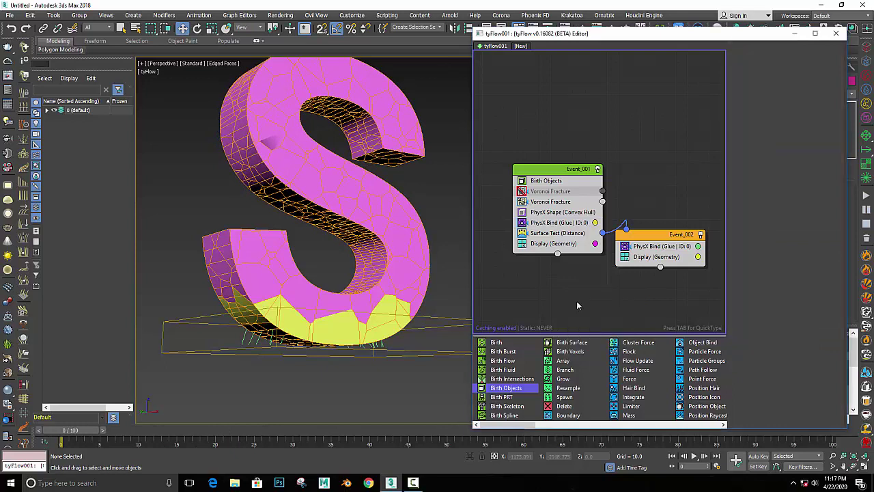
{"action": "middle_click_drag", "start_coordinate": [574, 297], "coordinate": [572, 258]}
{"action": "left_click_drag", "start_coordinate": [572, 258], "coordinate": [543, 268]}
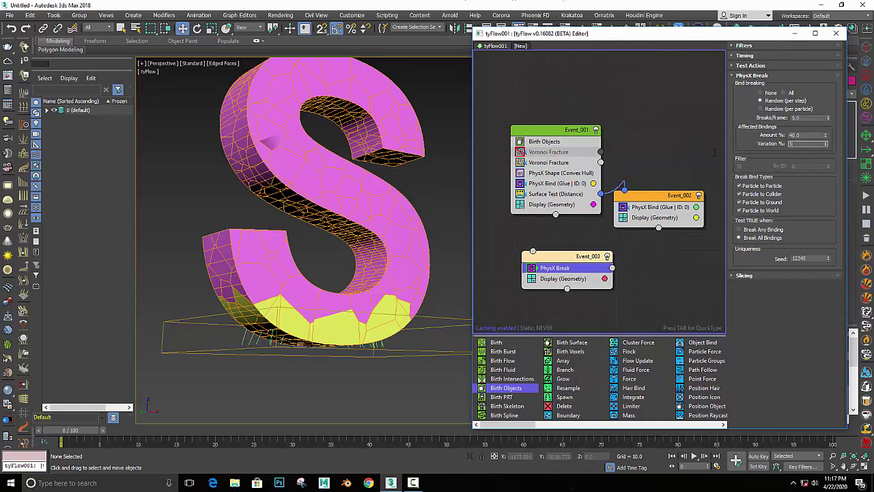
- Route Event_001 and Event_002 into Event_003 via a new Send Out, then run to frame 10
{"action": "right_click", "coordinate": [537, 251]}
{"action": "left_click", "coordinate": [545, 257]}
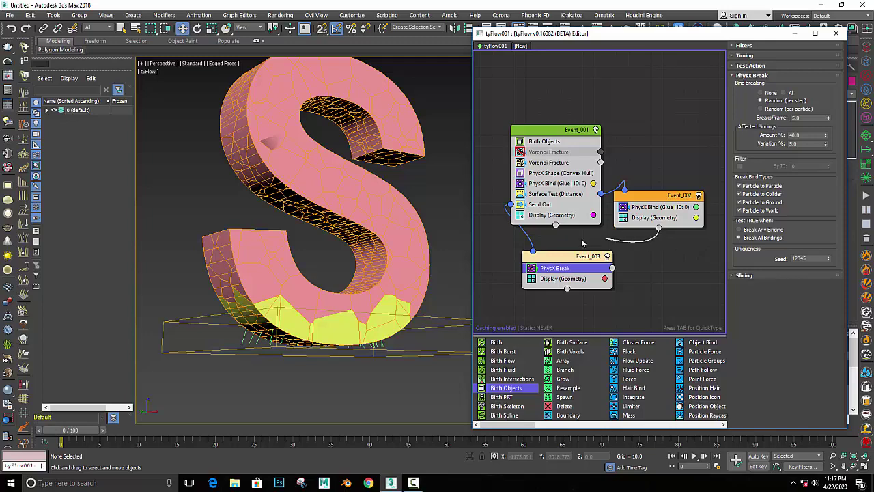
{"action": "left_click_drag", "start_coordinate": [550, 268], "coordinate": [625, 232]}
{"action": "left_click", "coordinate": [652, 280]}
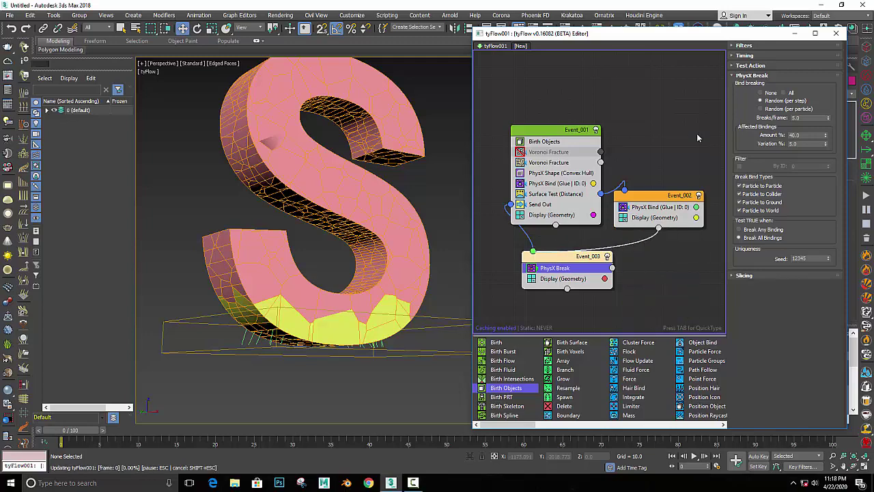
{"action": "mouse_move", "coordinate": [87, 434]}
{"action": "left_mouse_down"}
{"action": "mouse_move", "coordinate": [544, 423]}
{"action": "mouse_move", "coordinate": [680, 407]}
{"action": "mouse_move", "coordinate": [815, 414]}
{"action": "mouse_move", "coordinate": [9, 427]}
{"action": "left_mouse_up"}
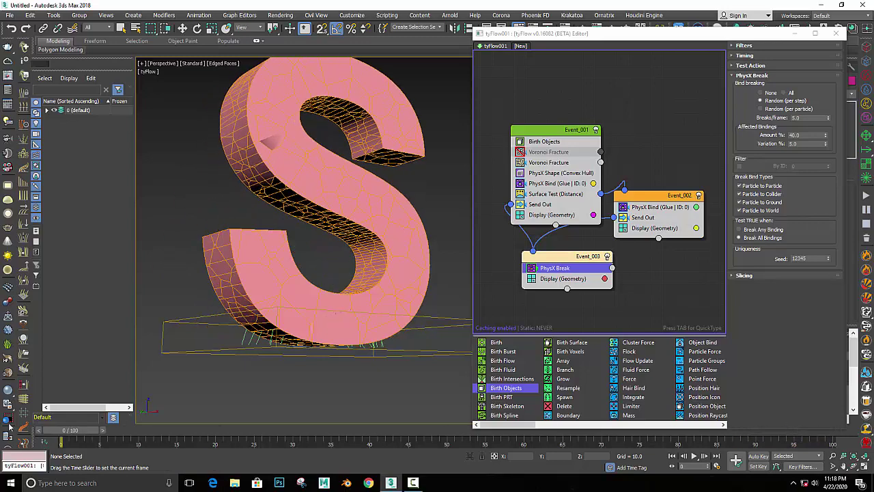
- Add a new Voronoi Fracture below PhysX Break in Event_003 and preview the resulting fracture
{"action": "left_click", "coordinate": [664, 286]}
{"action": "key", "text": "Tab"}
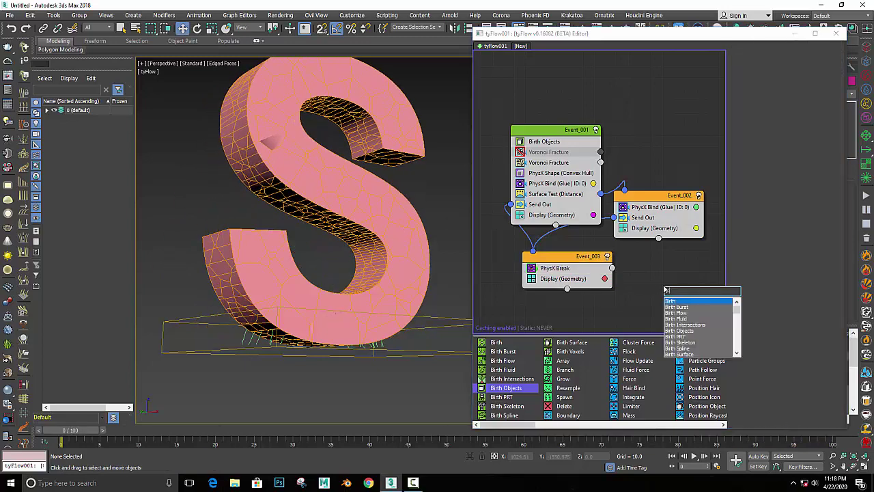
{"action": "type", "text": "vo"}
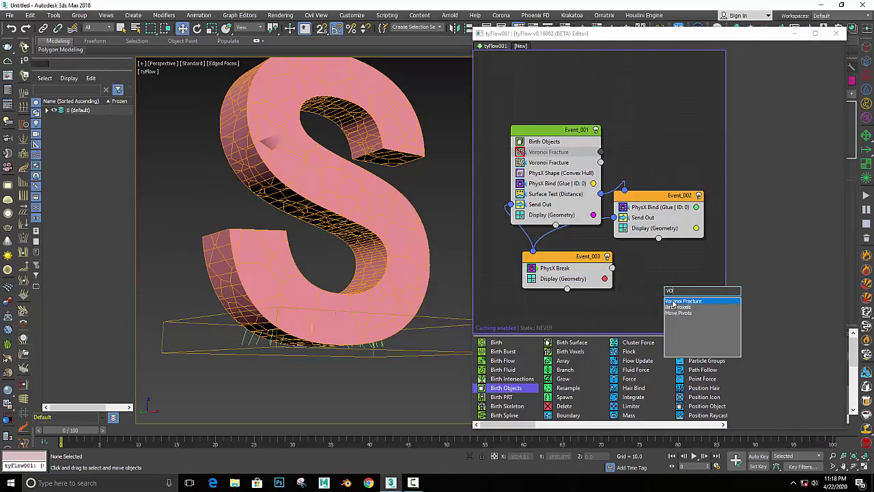
{"action": "left_click", "coordinate": [673, 301]}
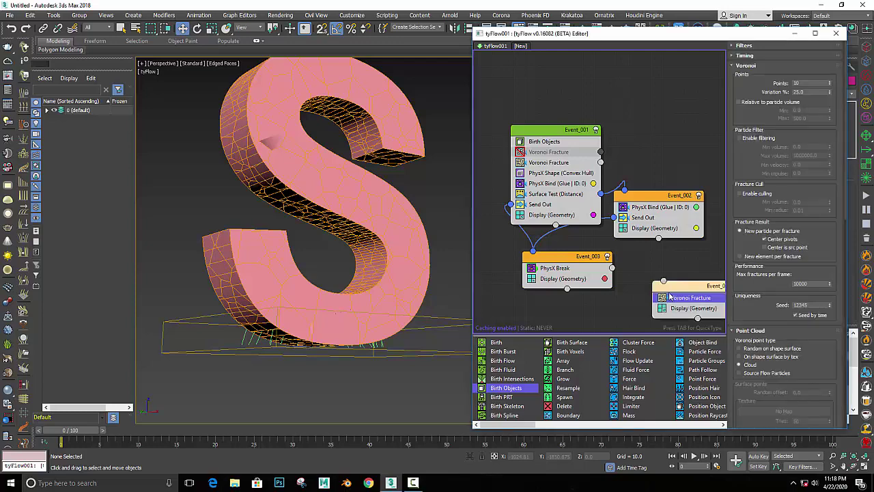
{"action": "middle_click_drag", "start_coordinate": [669, 297], "coordinate": [653, 292]}
{"action": "left_click_drag", "start_coordinate": [664, 295], "coordinate": [562, 274]}
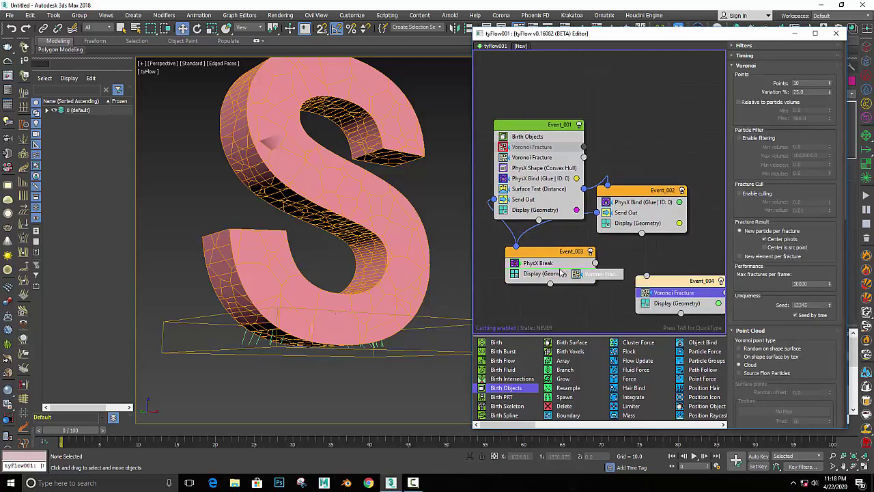
{"action": "left_click_drag", "start_coordinate": [574, 303], "coordinate": [575, 300]}
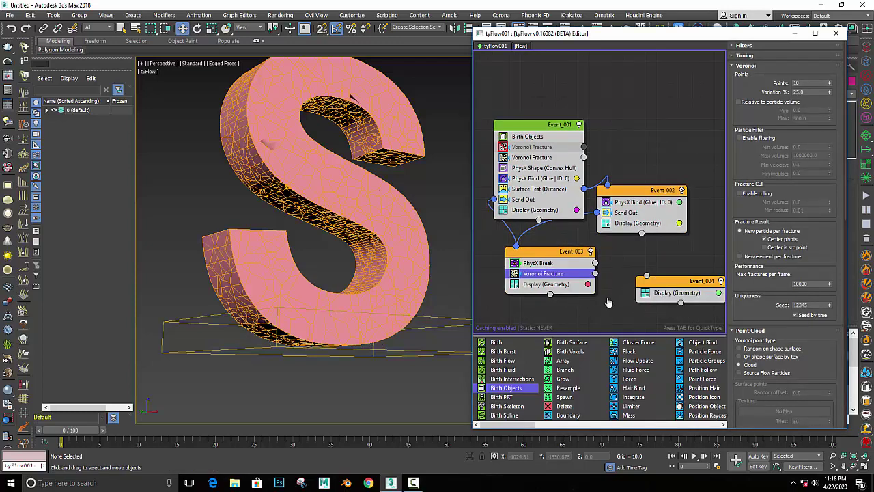
{"action": "middle_click_drag", "start_coordinate": [607, 301], "coordinate": [572, 300]}
{"action": "left_click_drag", "start_coordinate": [69, 431], "coordinate": [108, 430]}
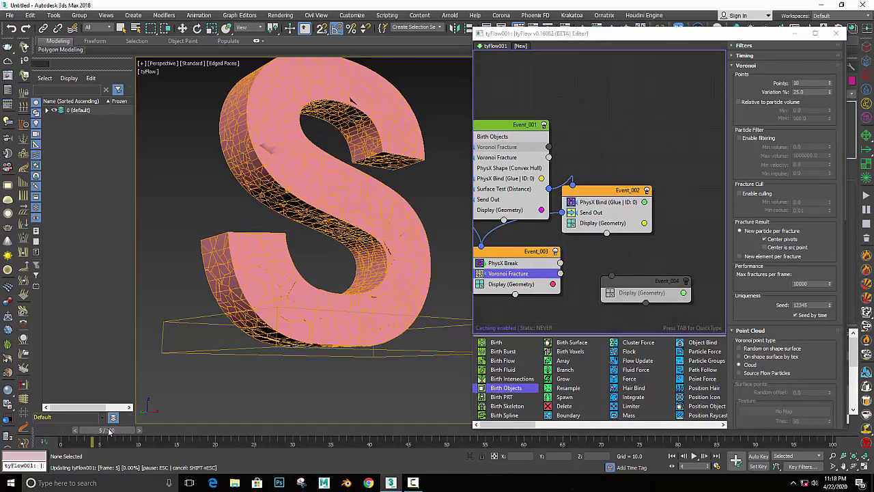
{"action": "left_click_drag", "start_coordinate": [106, 432], "coordinate": [65, 433]}
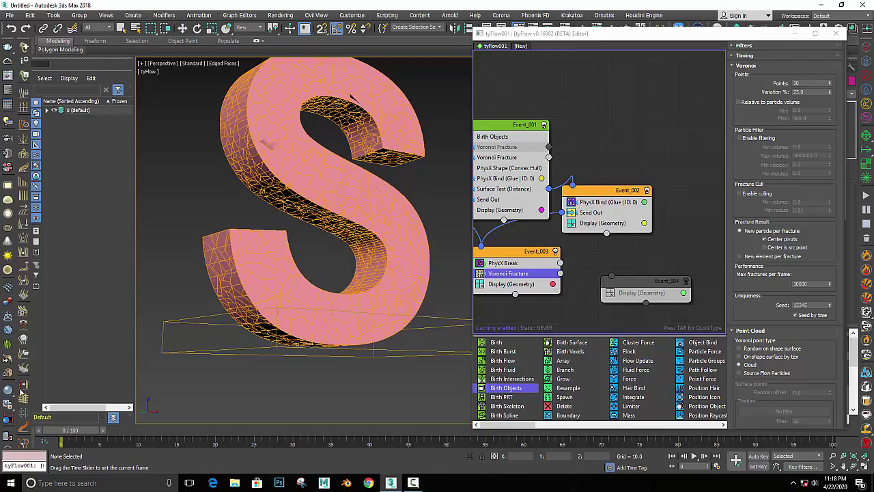
- Move the Voronoi Fracture into Event_004, wire Event_003 into it, enable it and preview
{"action": "key", "text": "w"}
{"action": "mouse_move", "coordinate": [496, 278]}
{"action": "left_mouse_down"}
{"action": "mouse_move", "coordinate": [620, 288]}
{"action": "mouse_move", "coordinate": [604, 293]}
{"action": "left_mouse_up"}
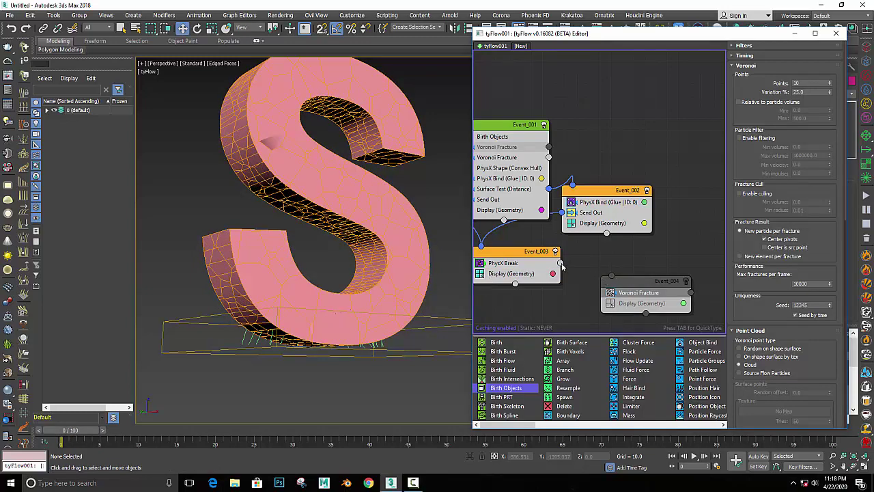
{"action": "left_click_drag", "start_coordinate": [610, 274], "coordinate": [611, 276]}
{"action": "left_click", "coordinate": [686, 281]}
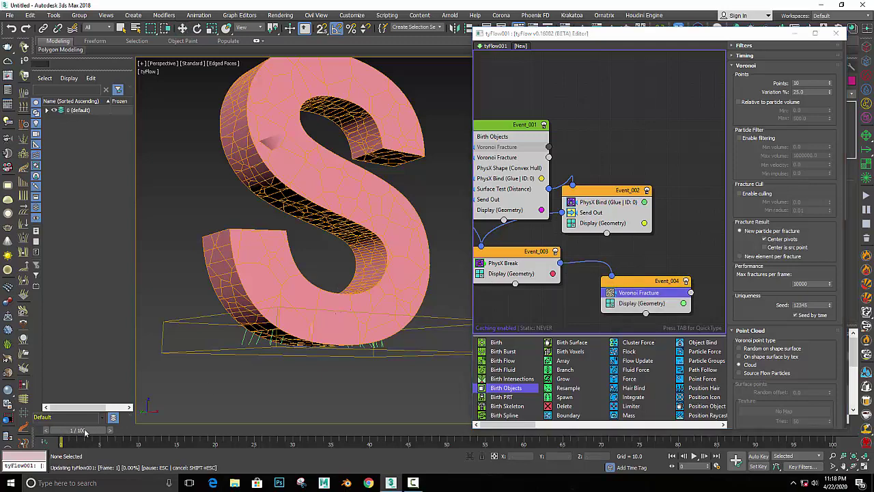
{"action": "mouse_move", "coordinate": [68, 431]}
{"action": "left_mouse_down"}
{"action": "mouse_move", "coordinate": [159, 430]}
{"action": "mouse_move", "coordinate": [331, 404]}
{"action": "mouse_move", "coordinate": [478, 408]}
{"action": "mouse_move", "coordinate": [491, 431]}
{"action": "mouse_move", "coordinate": [742, 437]}
{"action": "mouse_move", "coordinate": [818, 426]}
{"action": "mouse_move", "coordinate": [780, 437]}
{"action": "left_mouse_up"}
- Set the End Time to 300 frames, preview the collapse, and rewind to frame 0
{"action": "key", "text": "w"}
{"action": "type", "text": "300"}
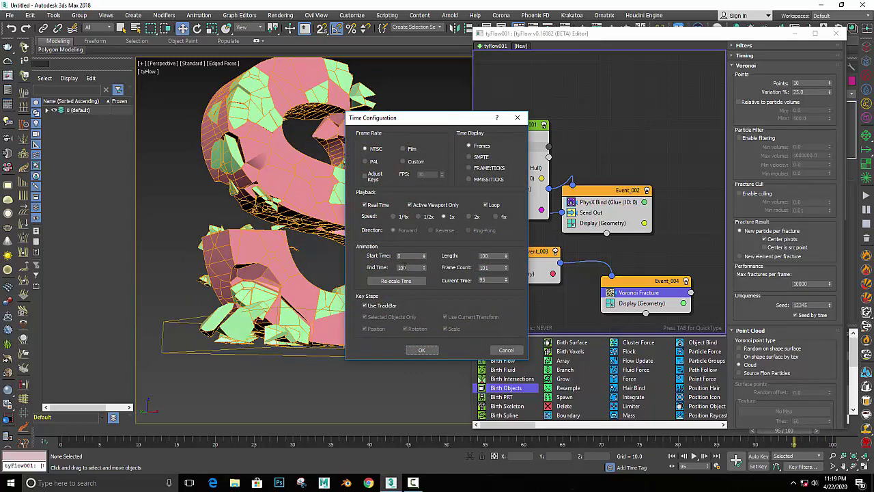
{"action": "left_click", "coordinate": [421, 351]}
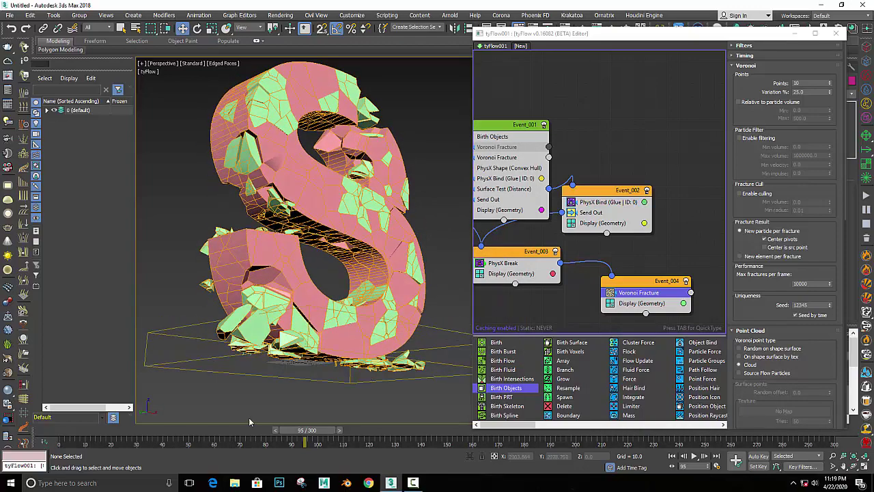
{"action": "left_click_drag", "start_coordinate": [308, 431], "coordinate": [518, 432]}
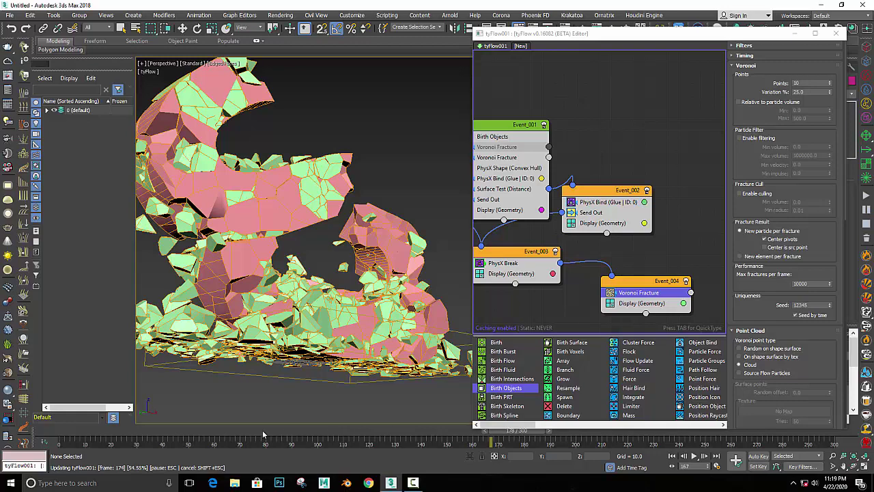
{"action": "left_click_drag", "start_coordinate": [263, 434], "coordinate": [66, 375]}
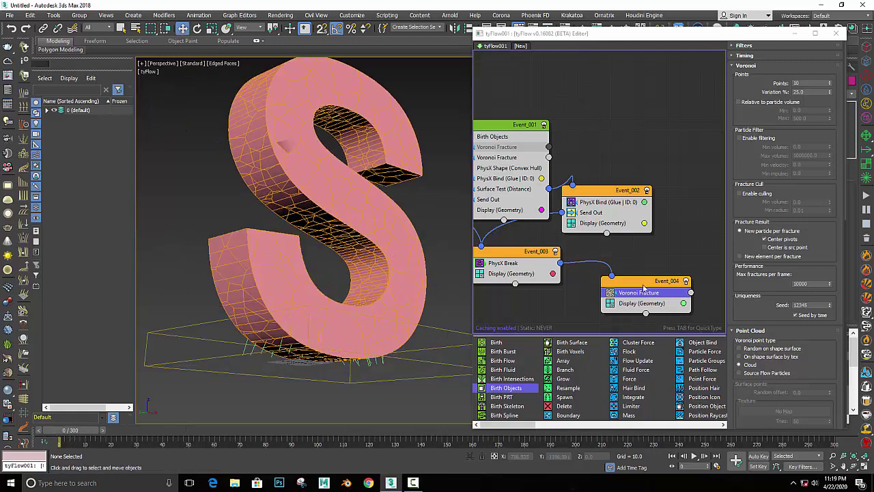
{"action": "middle_click_drag", "start_coordinate": [644, 290], "coordinate": [621, 282]}
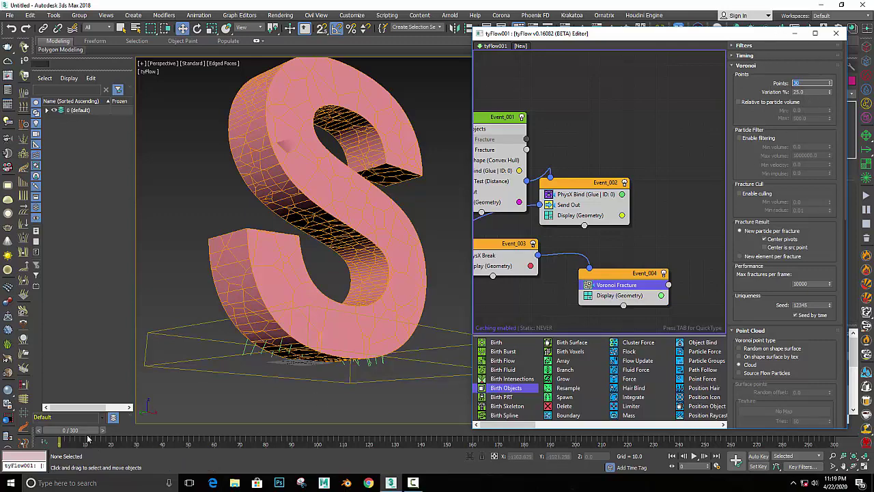
{"action": "left_click_drag", "start_coordinate": [88, 437], "coordinate": [166, 432]}
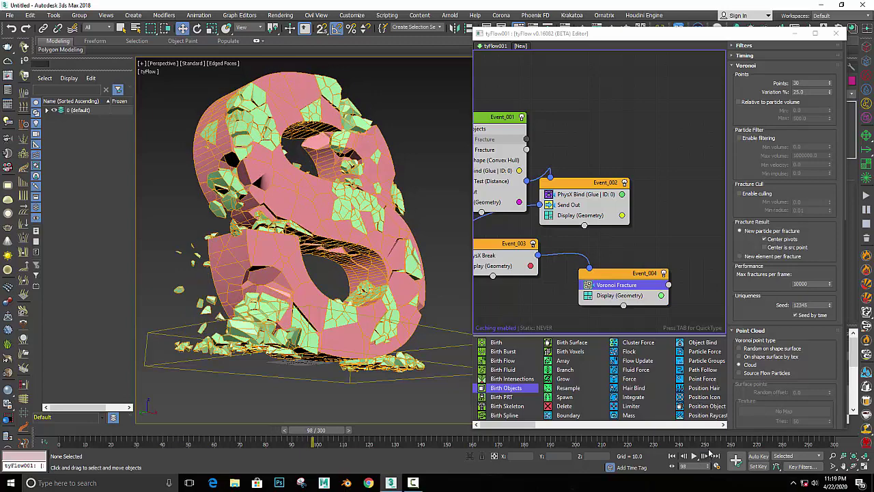
{"action": "left_click", "coordinate": [672, 456]}
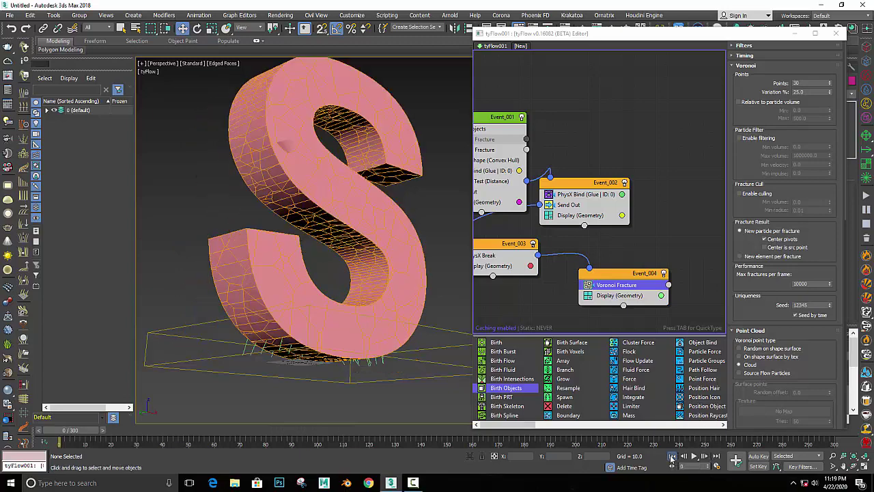
{"action": "left_click", "coordinate": [805, 82]}
{"action": "type", "text": "10"}
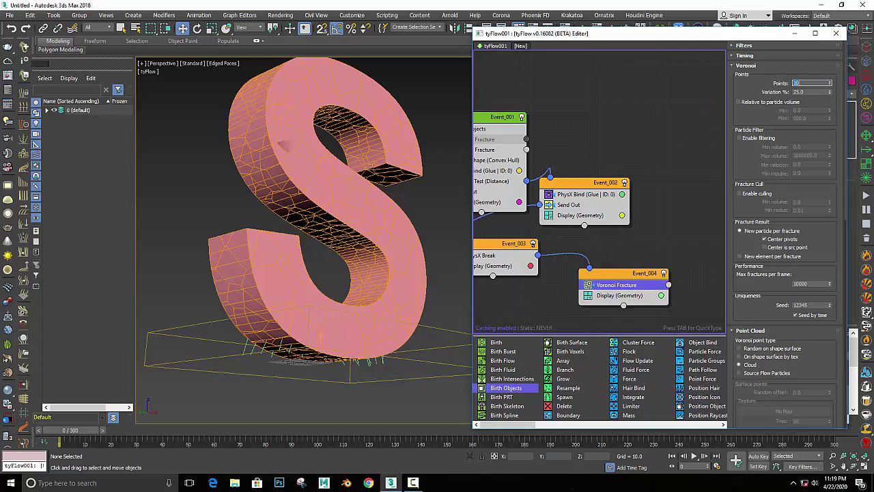
- Set PhysX Break to 37 breaks per frame
{"action": "middle_click_drag", "start_coordinate": [557, 145], "coordinate": [623, 143]}
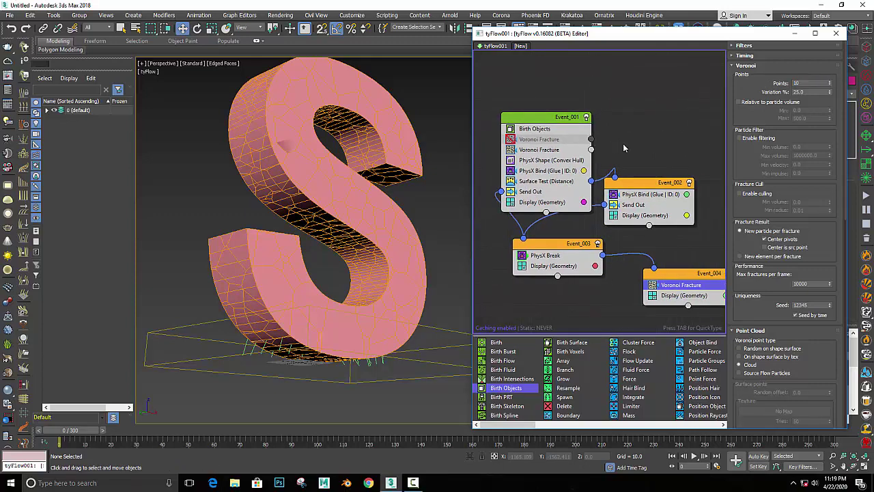
{"action": "left_click", "coordinate": [531, 255]}
{"action": "type", "text": "50"}
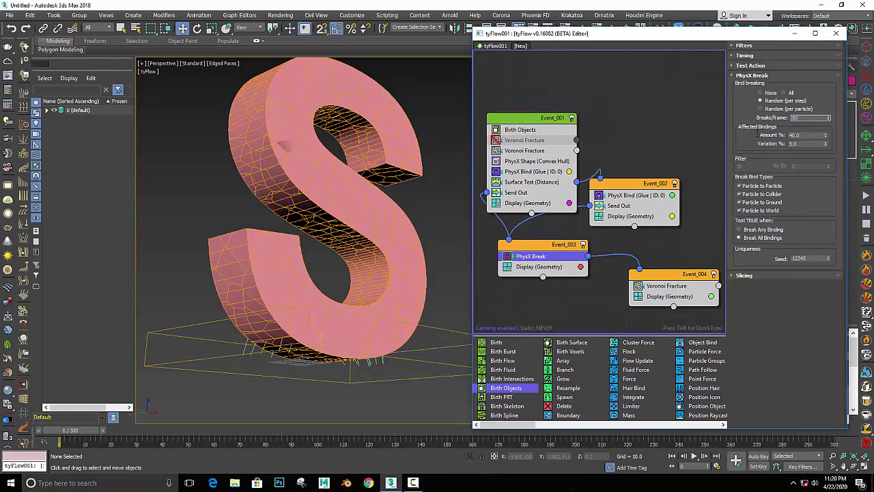
{"action": "key", "text": "Return"}
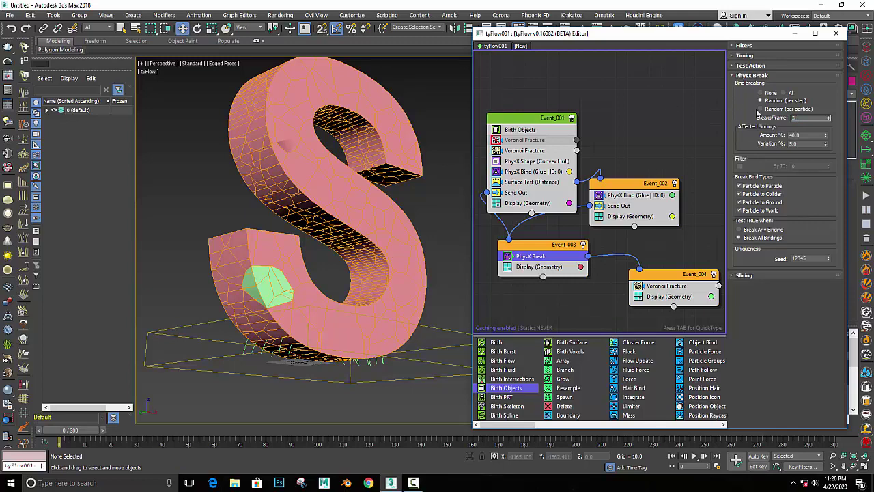
{"action": "type", "text": "7"}
{"action": "key", "text": "Return"}
- Enable Event_001's first Voronoi Fracture and play the simulation facing the S
{"action": "left_click", "coordinate": [500, 142]}
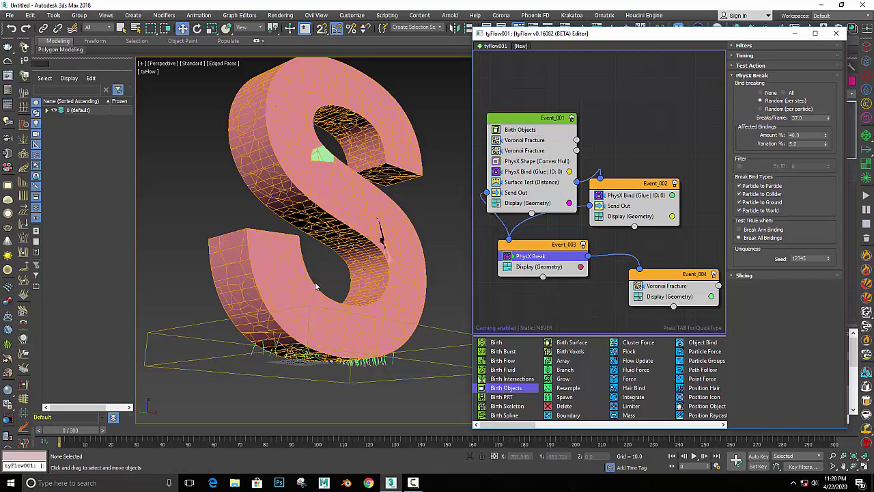
{"action": "middle_click_drag", "start_coordinate": [316, 285], "coordinate": [327, 288], "text": "alt"}
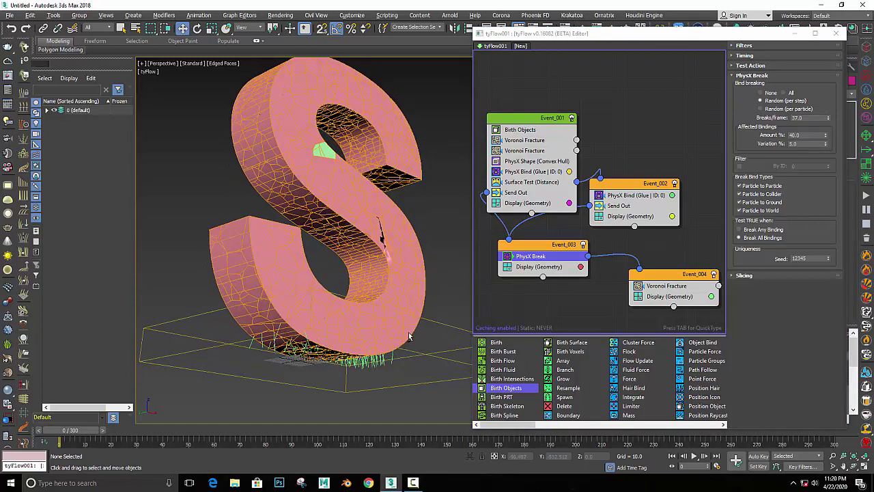
{"action": "left_click", "coordinate": [703, 456]}
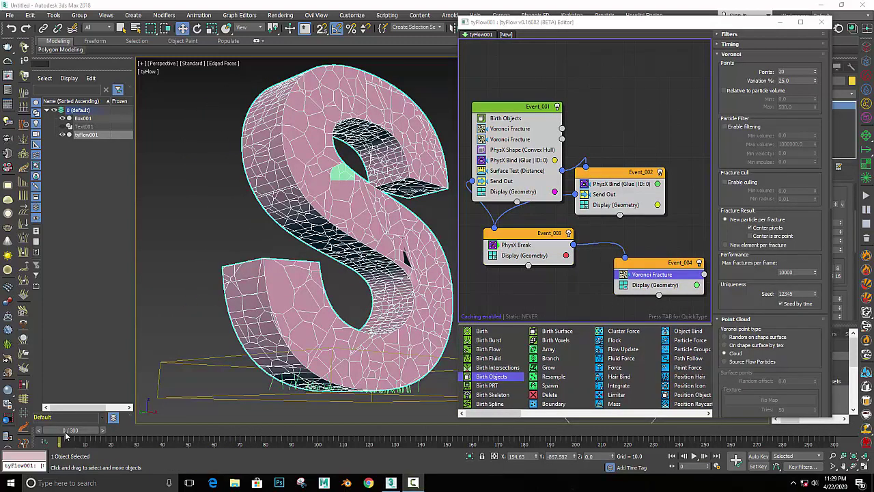
- Scrub to frame 134 while orbiting the shattered S, with edged faces turned off
{"action": "left_click_drag", "start_coordinate": [85, 435], "coordinate": [355, 428]}
{"action": "key", "text": "w"}
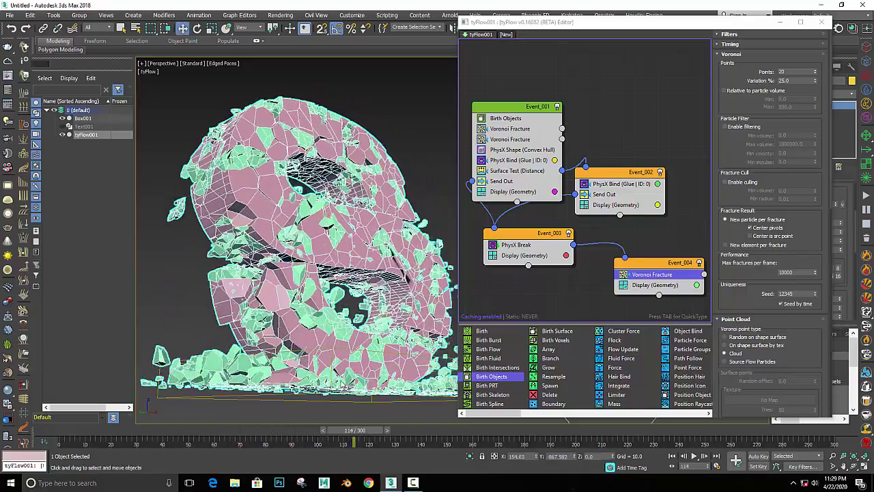
{"action": "mouse_move", "coordinate": [273, 218]}
{"action": "middle_mouse_down", "text": "alt"}
{"action": "mouse_move", "coordinate": [327, 214]}
{"action": "mouse_move", "coordinate": [345, 386]}
{"action": "mouse_move", "coordinate": [335, 403]}
{"action": "middle_mouse_up", "text": "alt"}
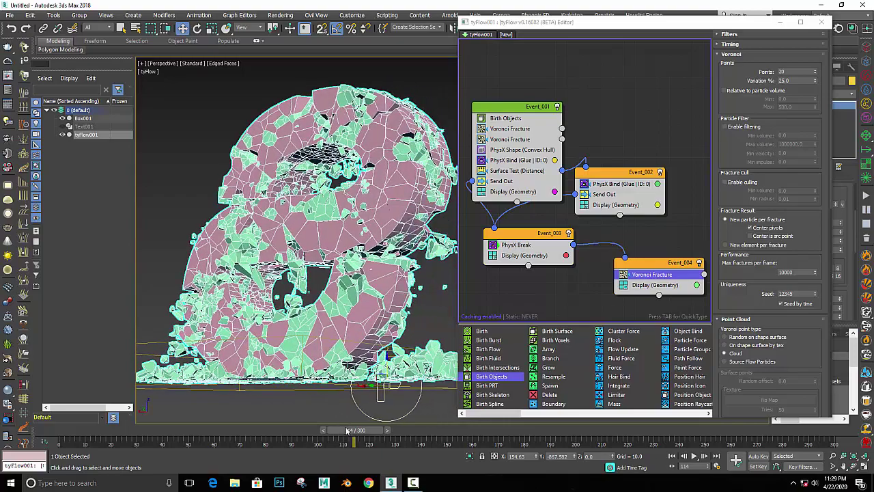
{"action": "left_click_drag", "start_coordinate": [347, 430], "coordinate": [463, 430]}
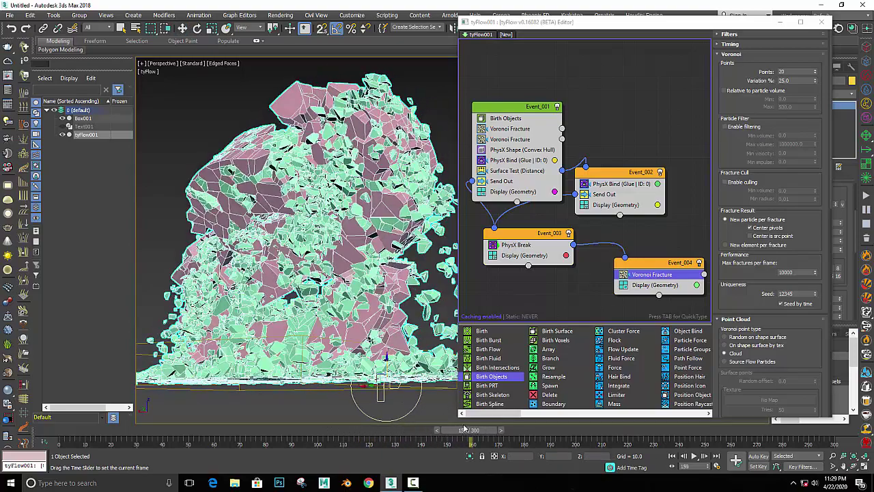
{"action": "key", "text": "F4"}
{"action": "key", "text": "w"}
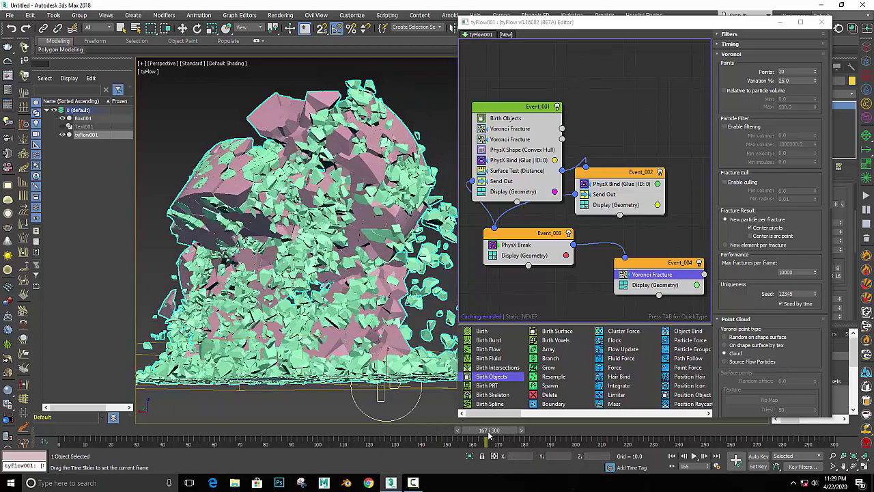
- Scrub through frames 174 and 233, orbiting down onto the fragment pile on the ground box
{"action": "left_click_drag", "start_coordinate": [473, 430], "coordinate": [506, 430]}
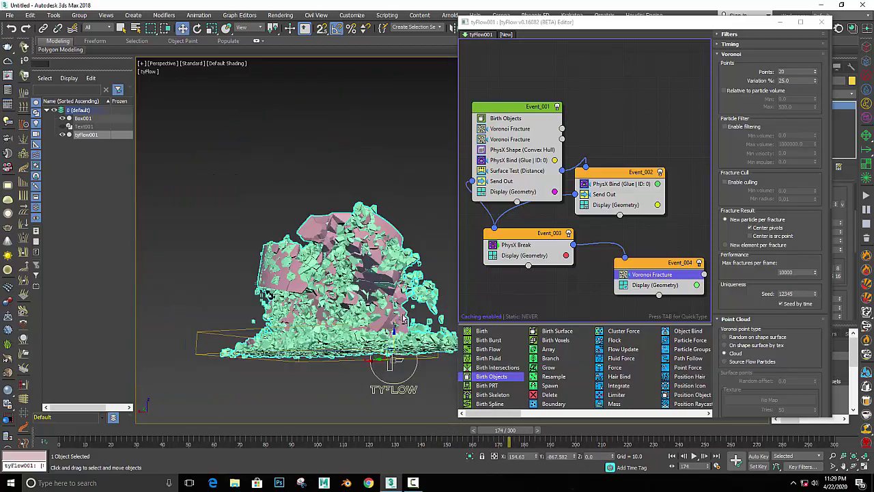
{"action": "middle_click_drag", "start_coordinate": [421, 339], "coordinate": [596, 420], "text": "alt"}
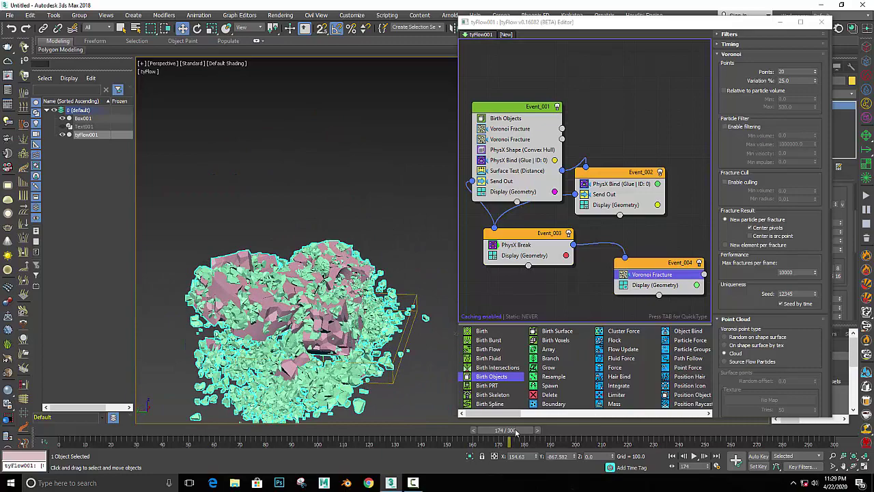
{"action": "mouse_move", "coordinate": [515, 432]}
{"action": "left_mouse_down"}
{"action": "mouse_move", "coordinate": [668, 429]}
{"action": "mouse_move", "coordinate": [320, 419]}
{"action": "left_mouse_up"}
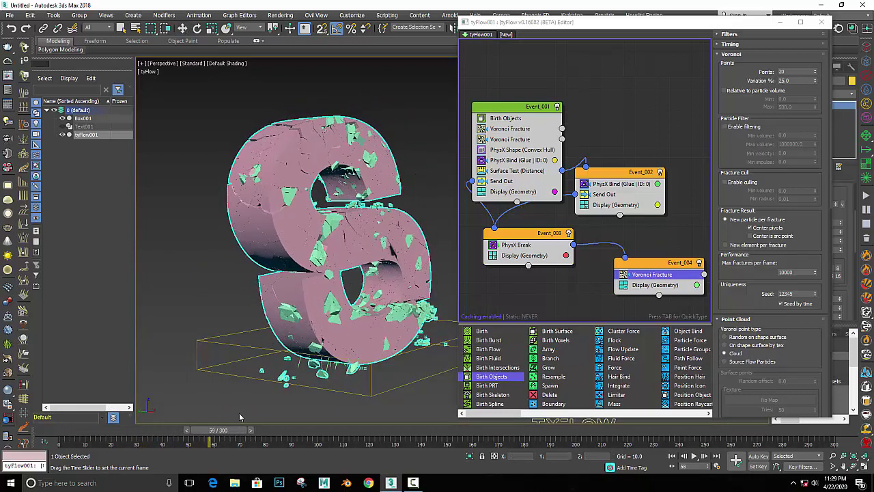
{"action": "mouse_move", "coordinate": [339, 365]}
{"action": "middle_mouse_down", "text": "alt"}
{"action": "mouse_move", "coordinate": [358, 351]}
{"action": "mouse_move", "coordinate": [342, 368]}
{"action": "middle_mouse_up", "text": "alt"}
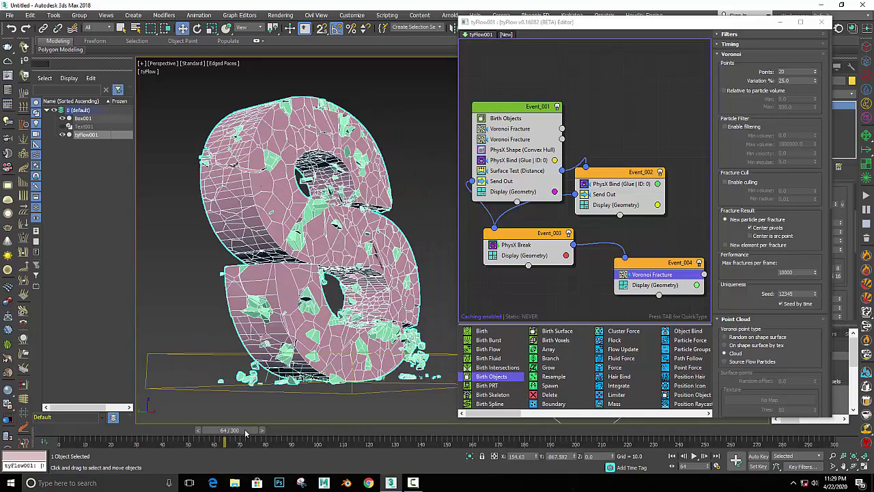
{"action": "mouse_move", "coordinate": [246, 433]}
{"action": "left_mouse_down"}
{"action": "mouse_move", "coordinate": [530, 437]}
{"action": "mouse_move", "coordinate": [250, 444]}
{"action": "mouse_move", "coordinate": [320, 444]}
{"action": "left_mouse_up"}
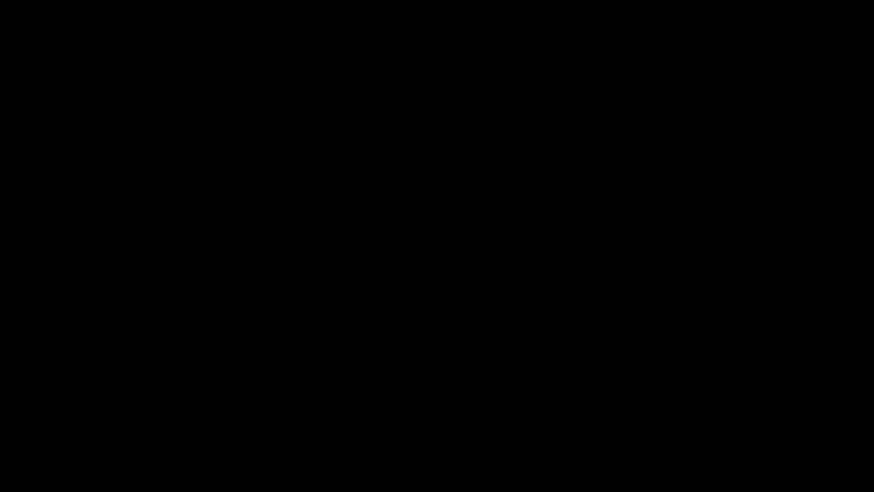